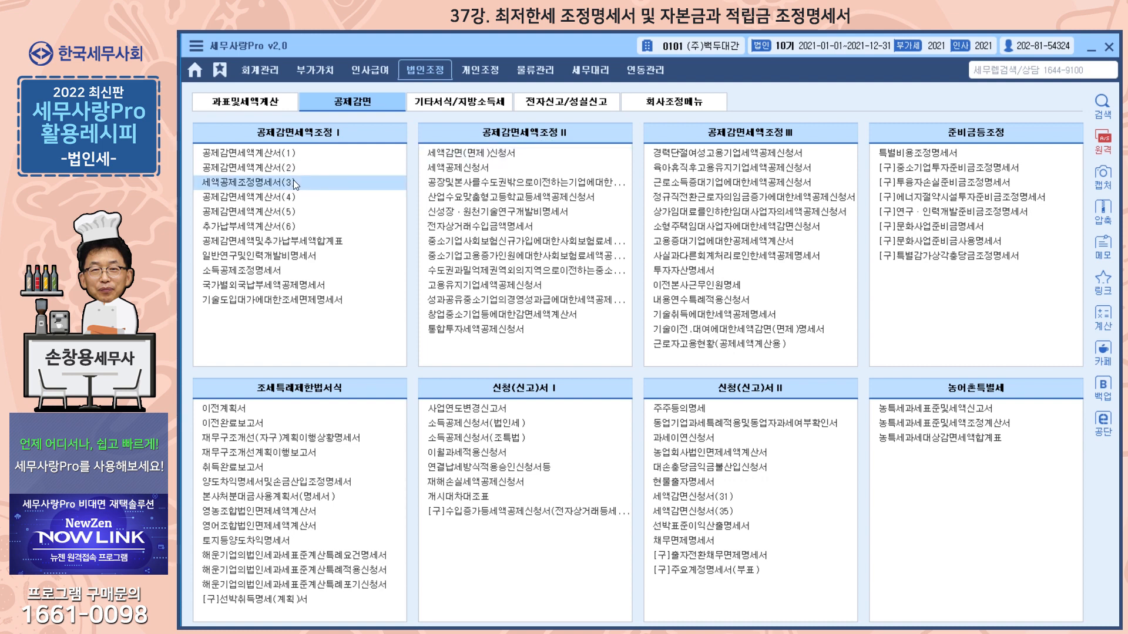
Check the credits excluded from minimum tax (최저한세배제세액공제) in 공제감면세액및추가납부세액합계표, and close the form.
click(260, 251)
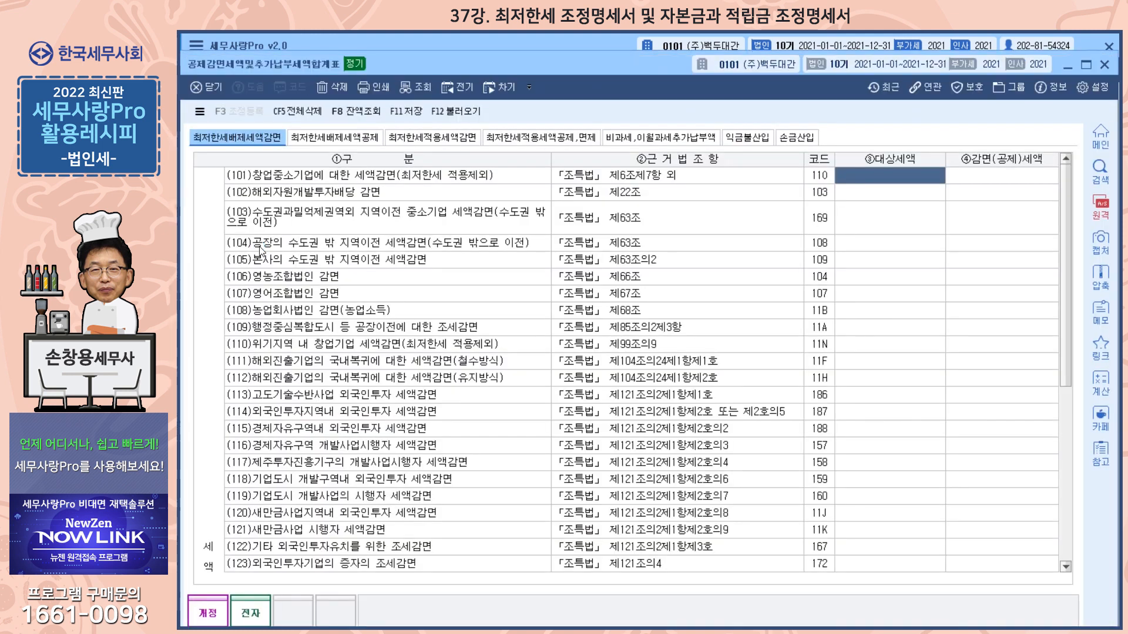
click(352, 138)
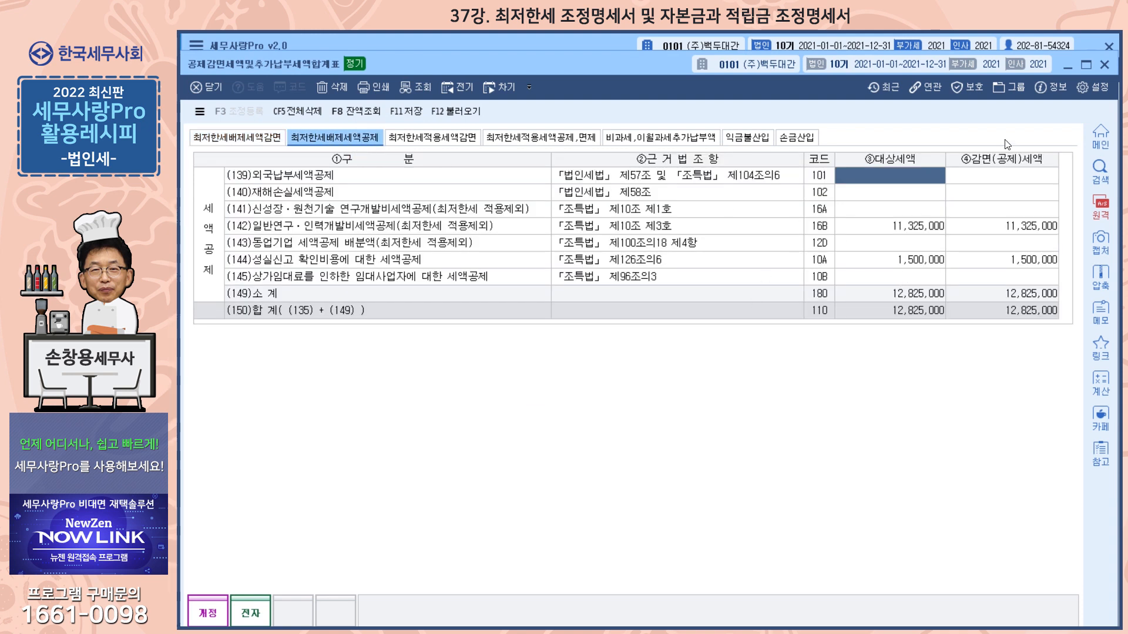
click(1104, 64)
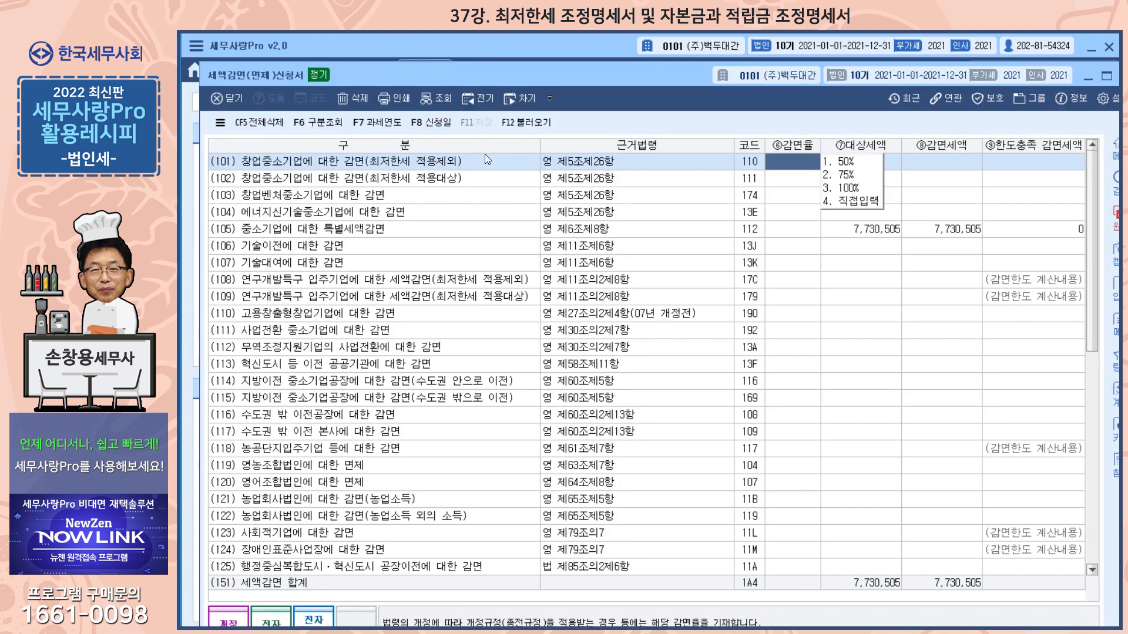
Reload the data in the 세액감면(면제)신청서 form and close it with the changes saved.
click(525, 122)
click(645, 399)
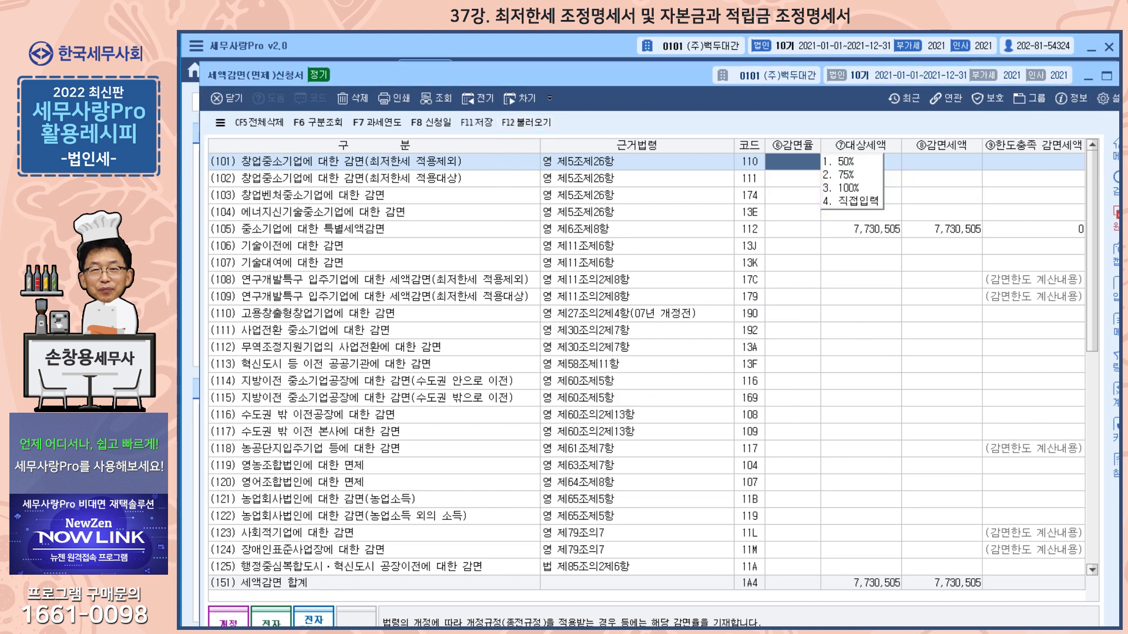
click(1124, 76)
click(612, 404)
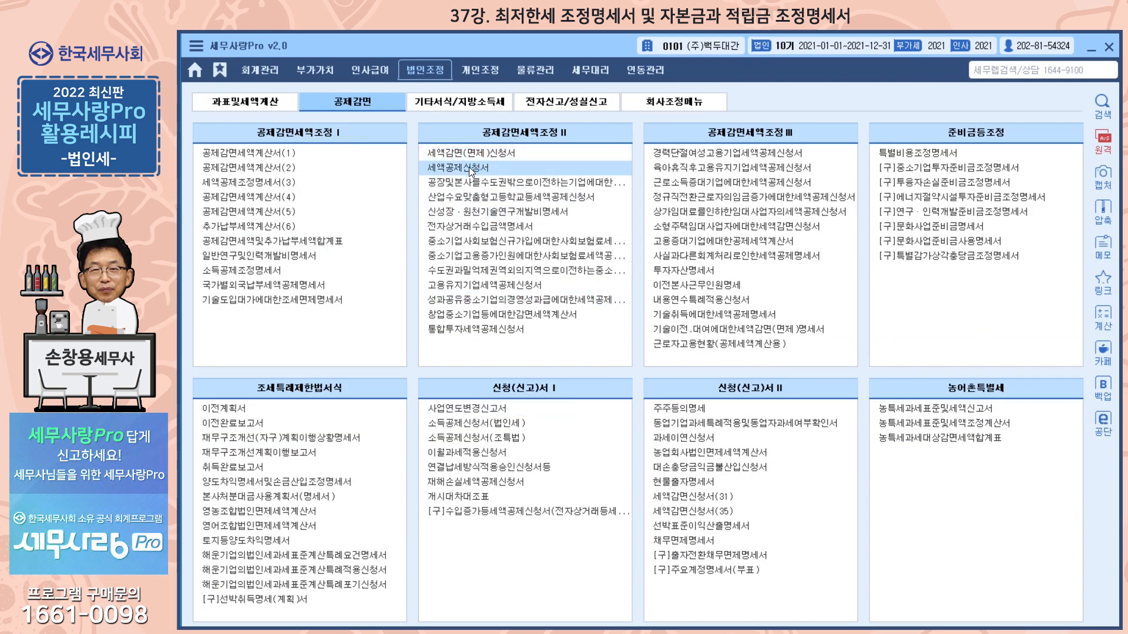
Open 세액공제신청서, reload its data afresh, and close the form with the changes saved.
click(470, 169)
click(513, 116)
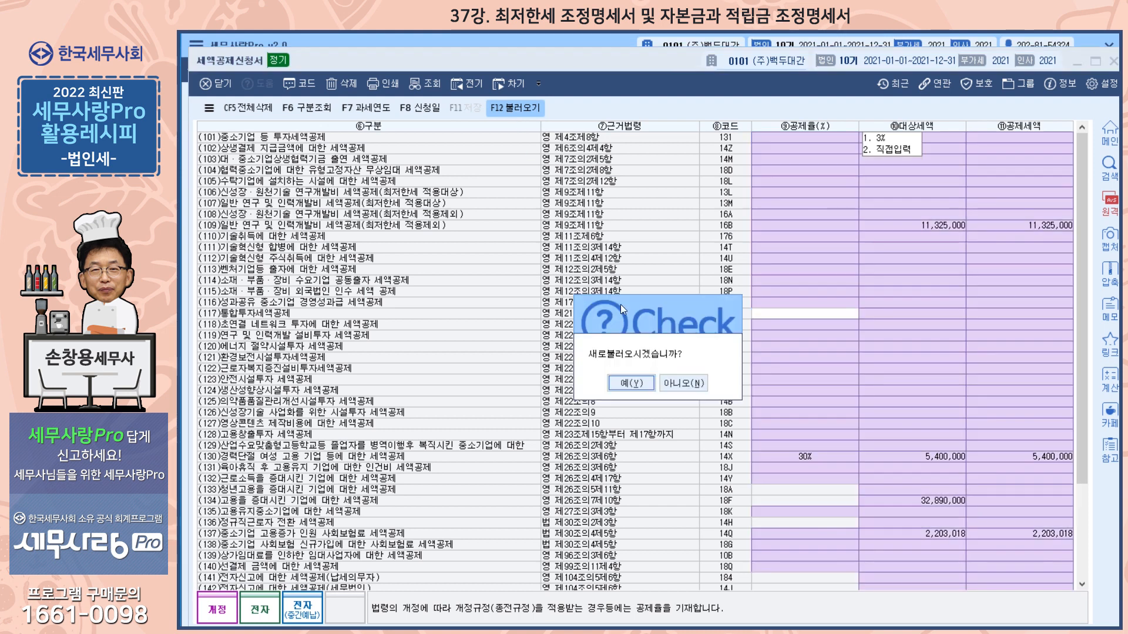
click(628, 383)
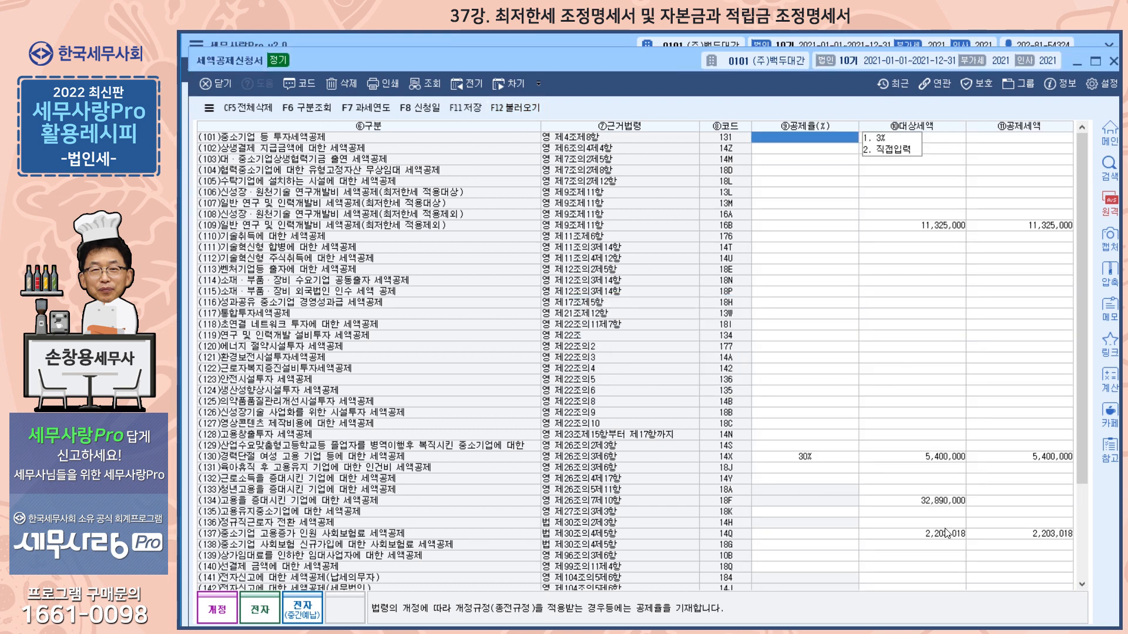
click(1114, 64)
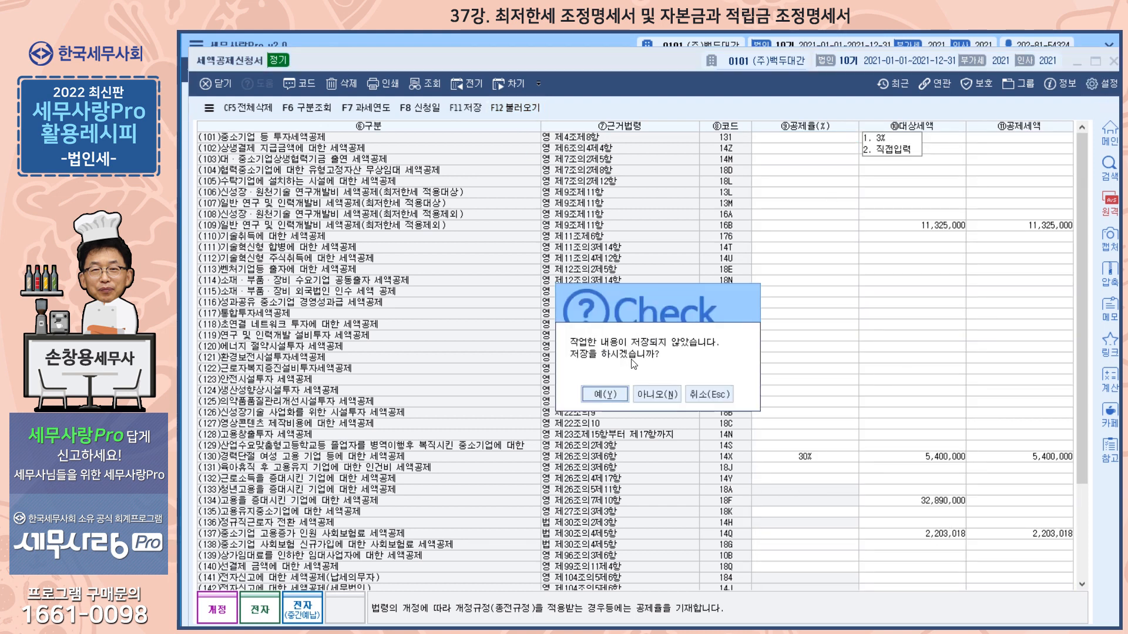
click(607, 392)
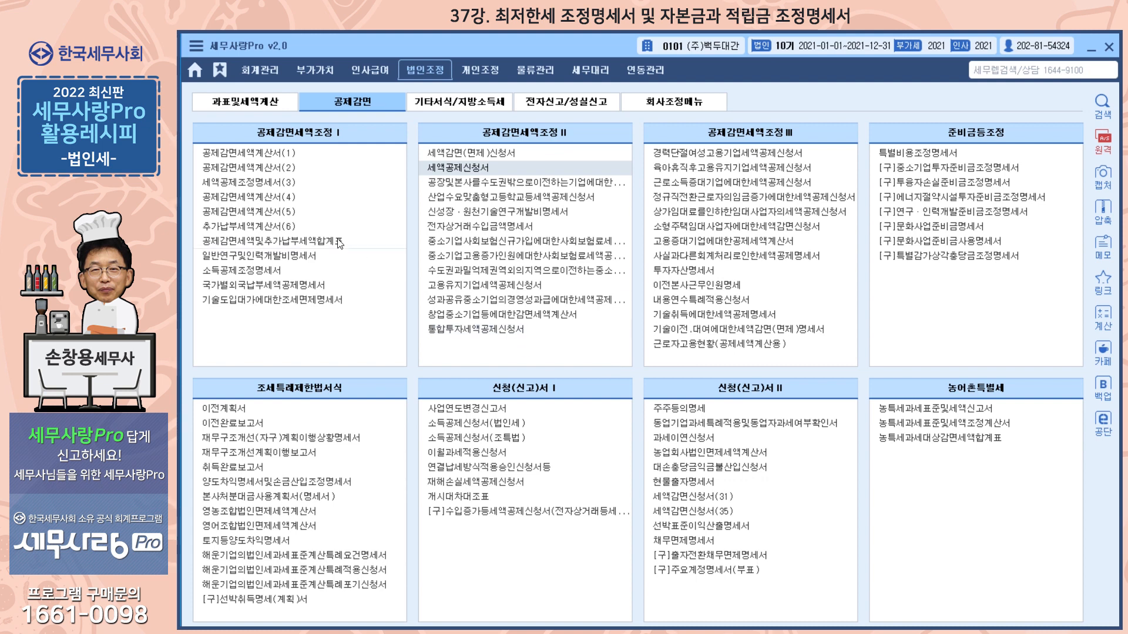
Review the current-year credit and carryforward columns (당기공제 및 이월액계산) of 세액공제조정명세서(3) through column 118, and close the form.
double_click(262, 185)
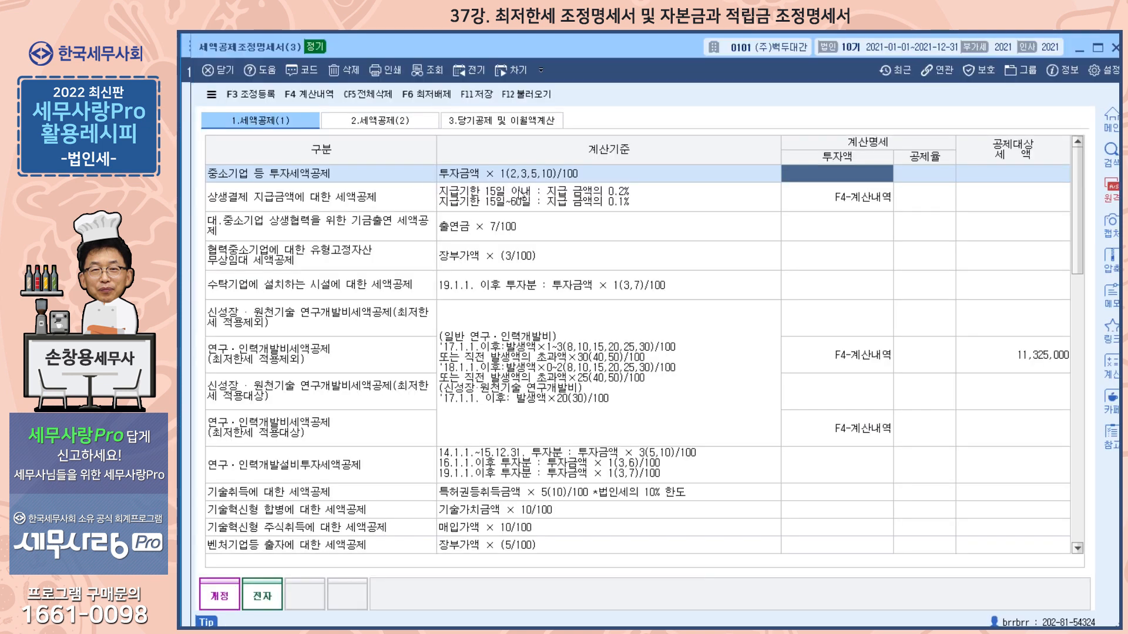
click(473, 121)
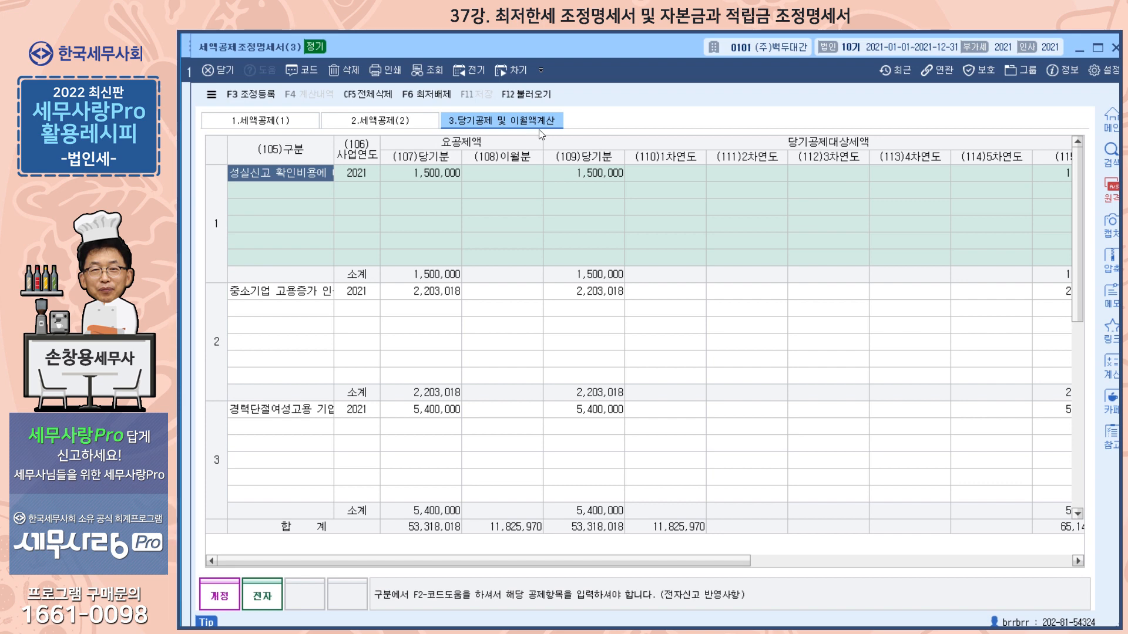
drag(516, 562, 605, 552)
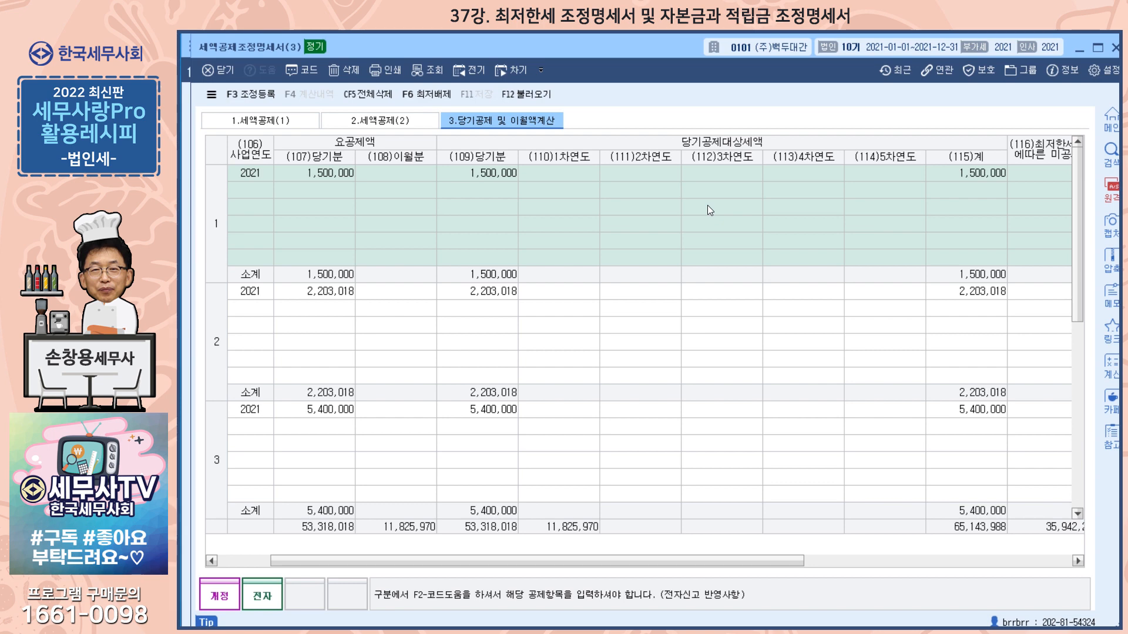
drag(674, 562, 854, 552)
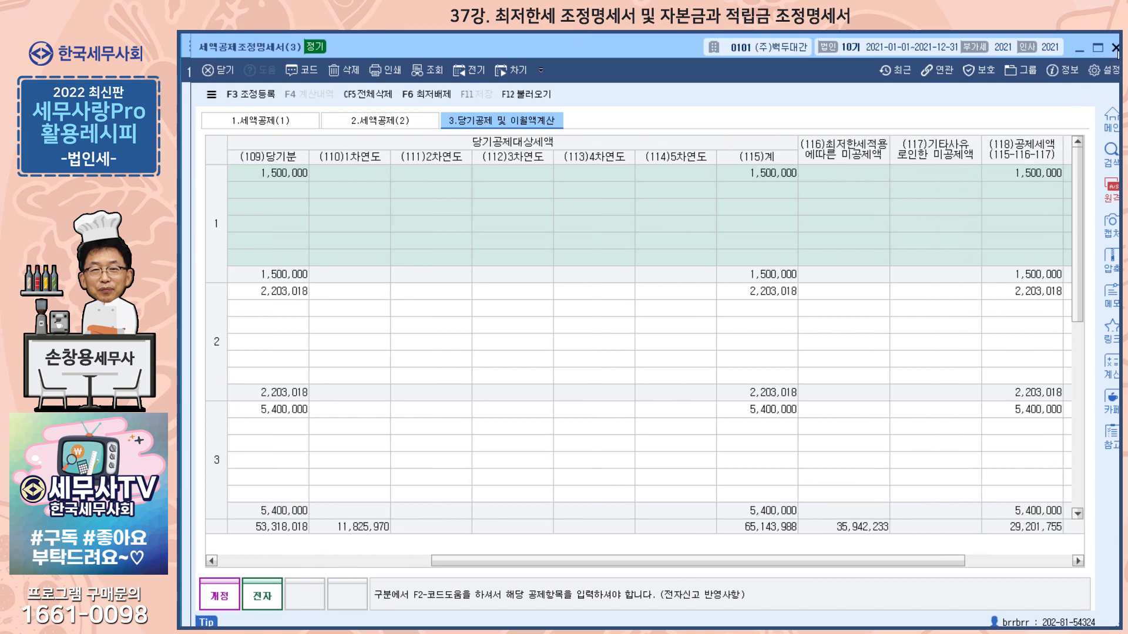
click(1115, 47)
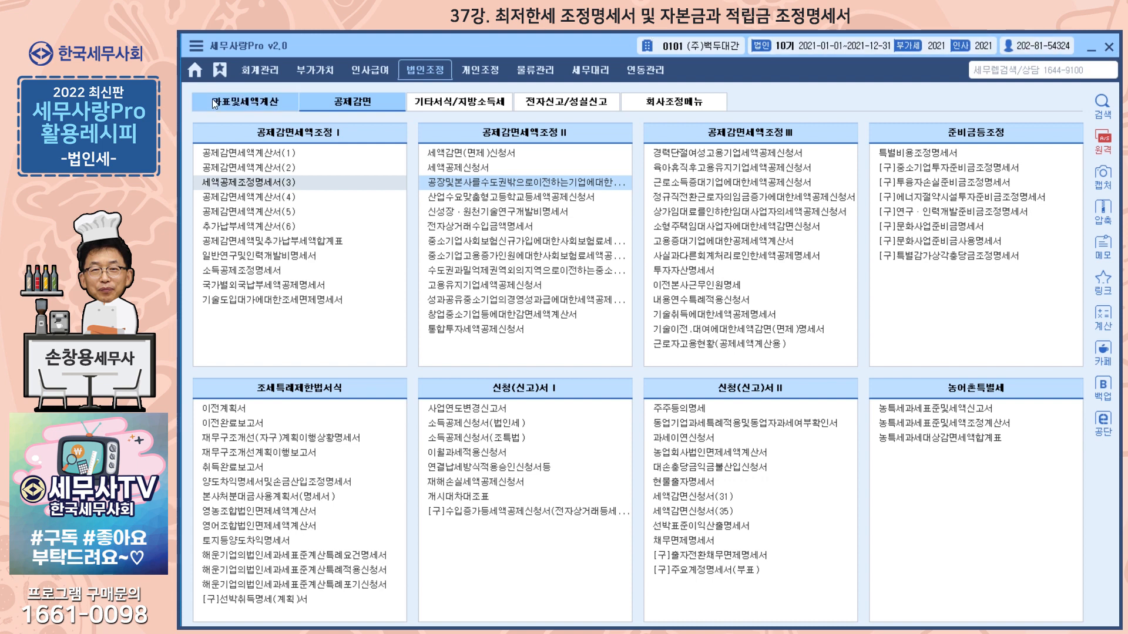
Review the 원천납부세액명세서 and 가산세액계산서 forms under 과표및세액계산, closing each one.
click(228, 103)
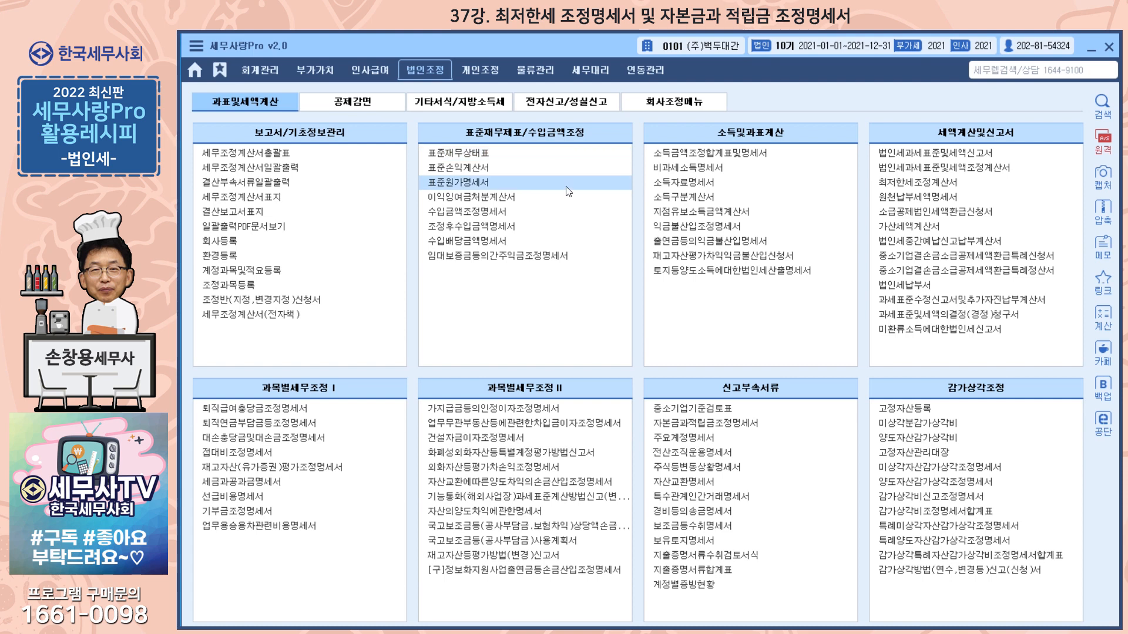
click(920, 202)
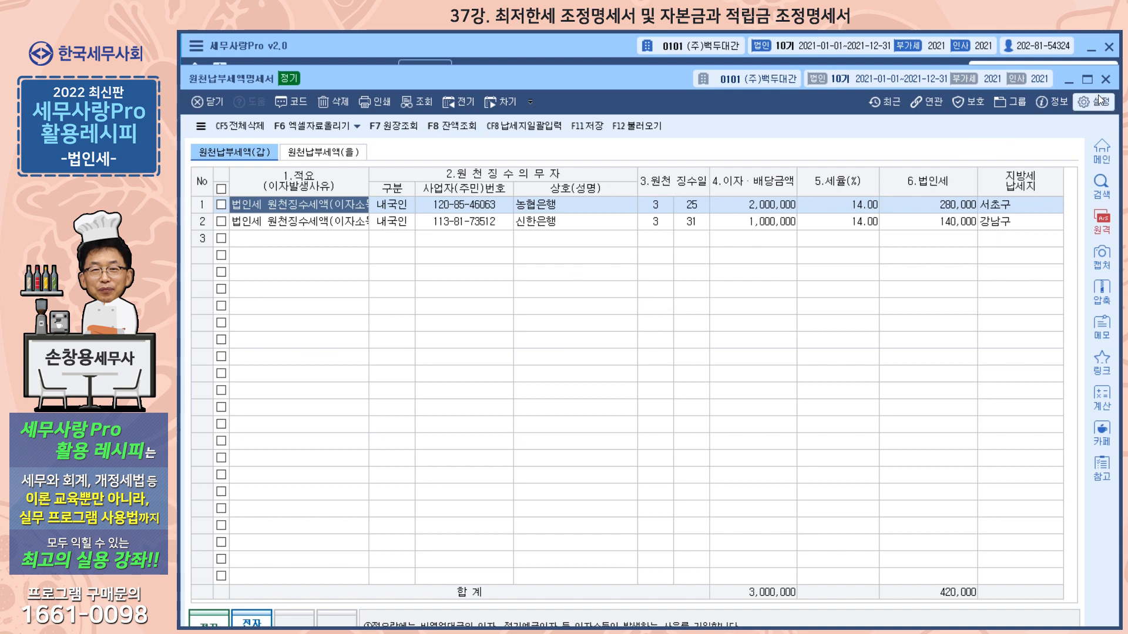
click(1110, 81)
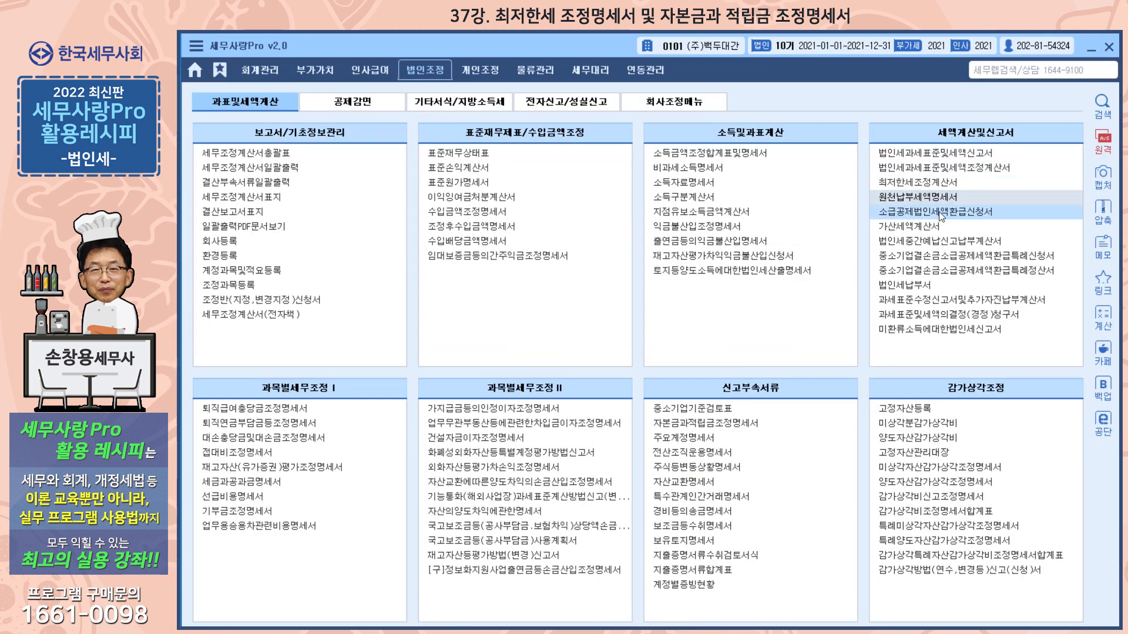
click(923, 229)
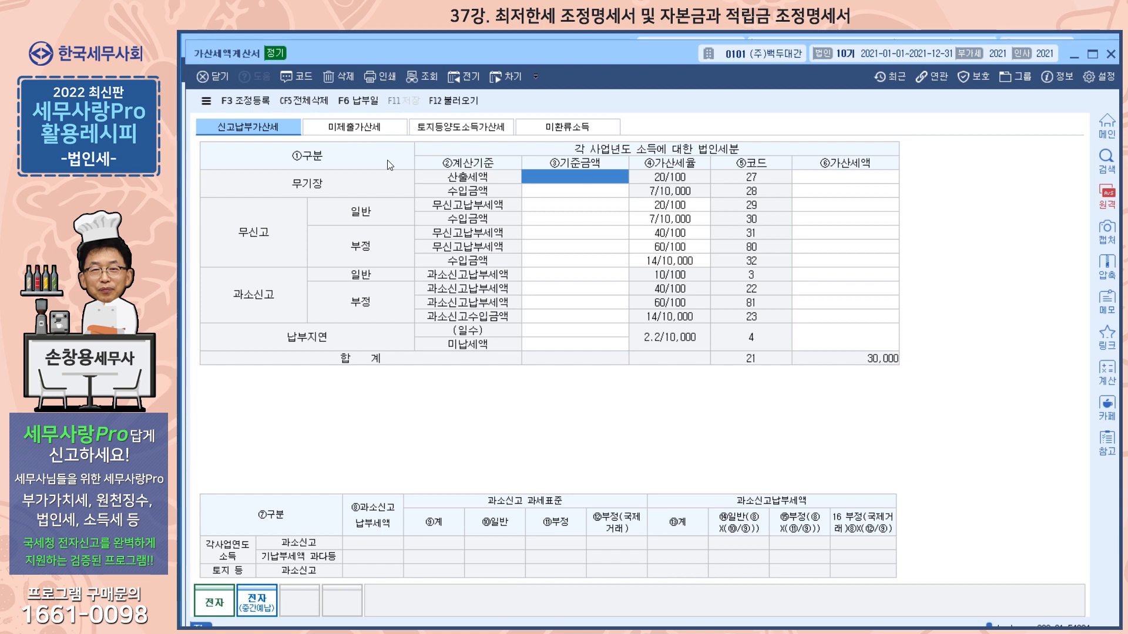
click(1110, 54)
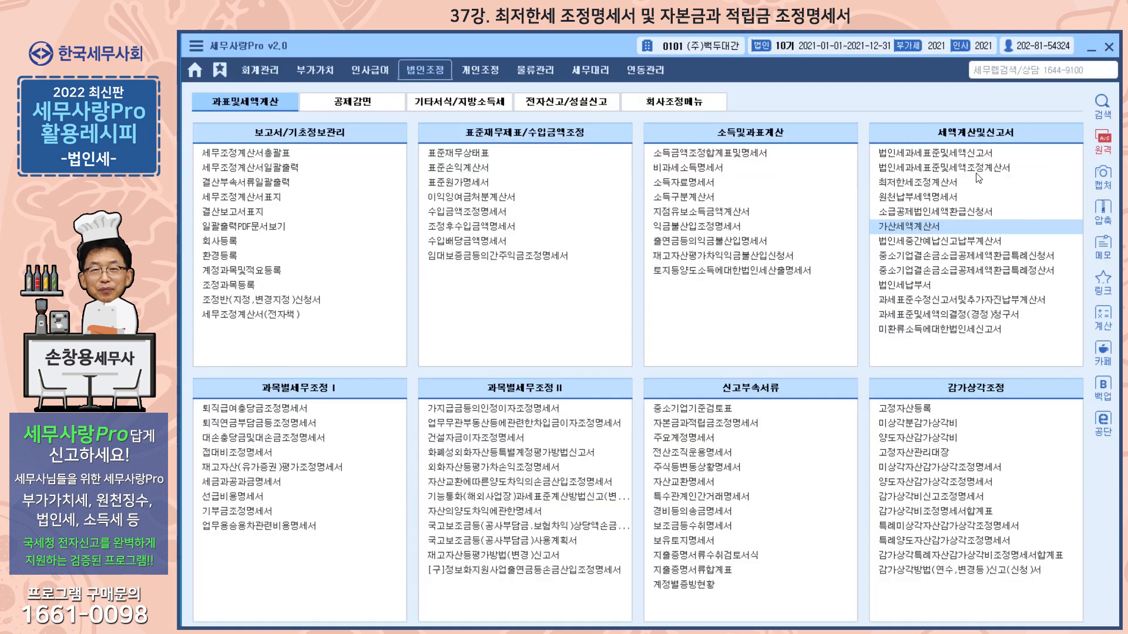
Open 자본금과적립금조정명세서 and reposition its window so the whole (을) schedule fits on screen.
click(744, 423)
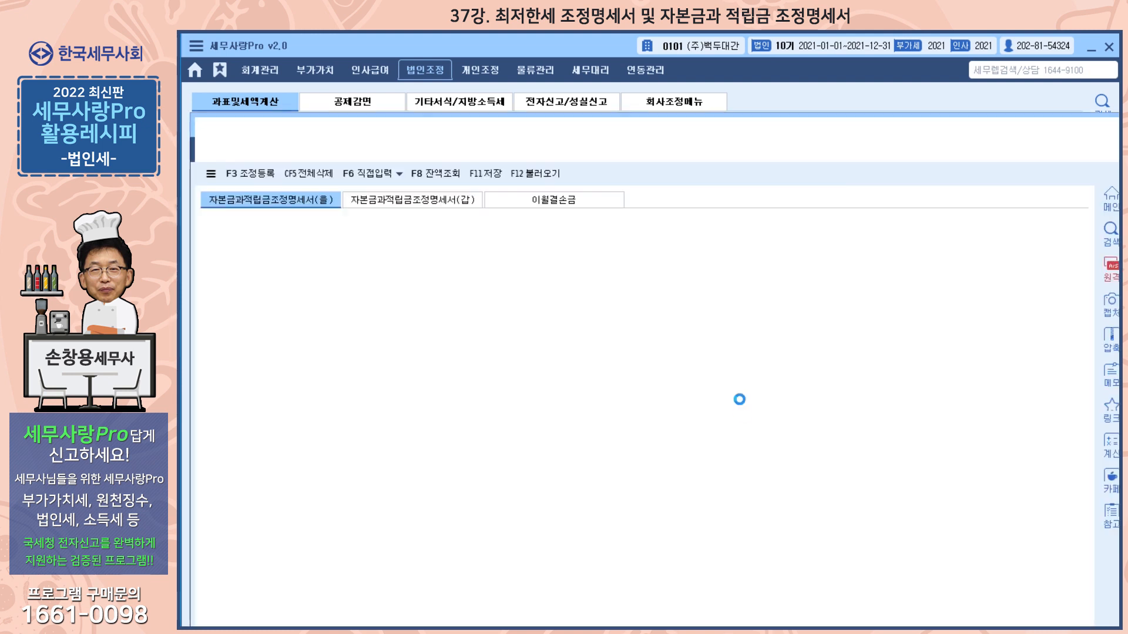
key(Escape)
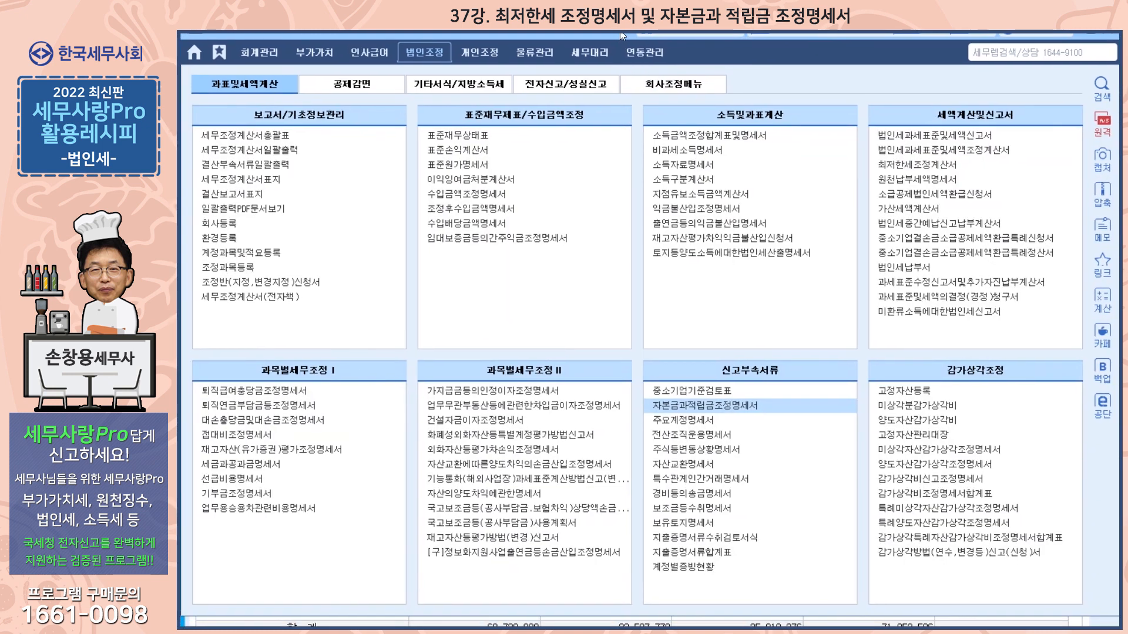
key(alt+Tab)
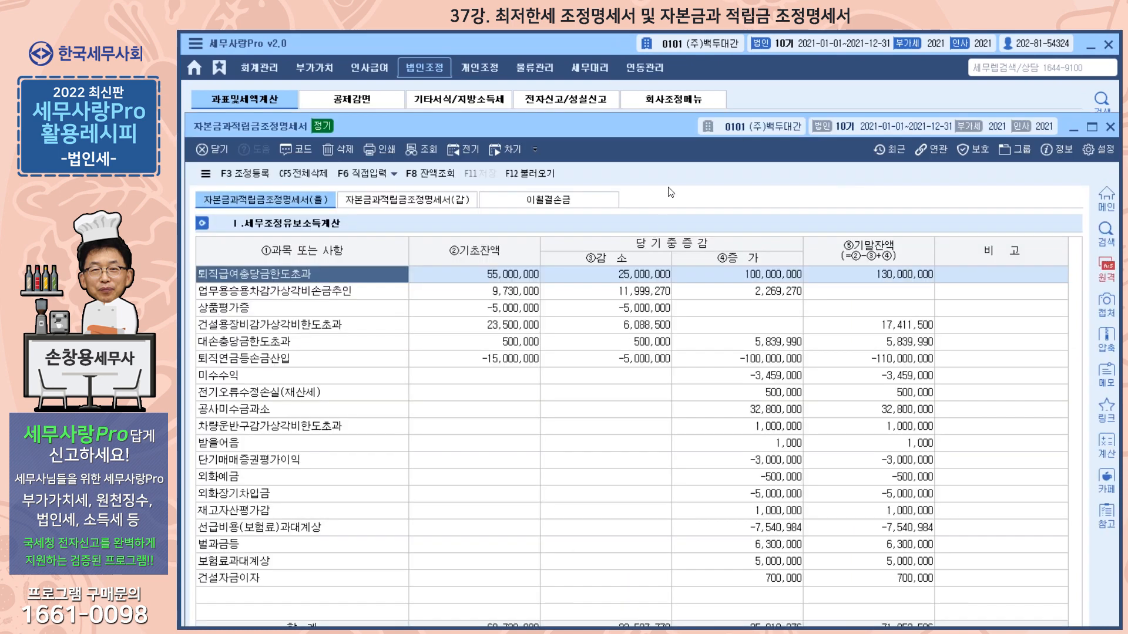
mouse_move(769, 96)
mouse_down()
mouse_move(770, 69)
mouse_move(768, 96)
mouse_up()
key(alt+Tab)
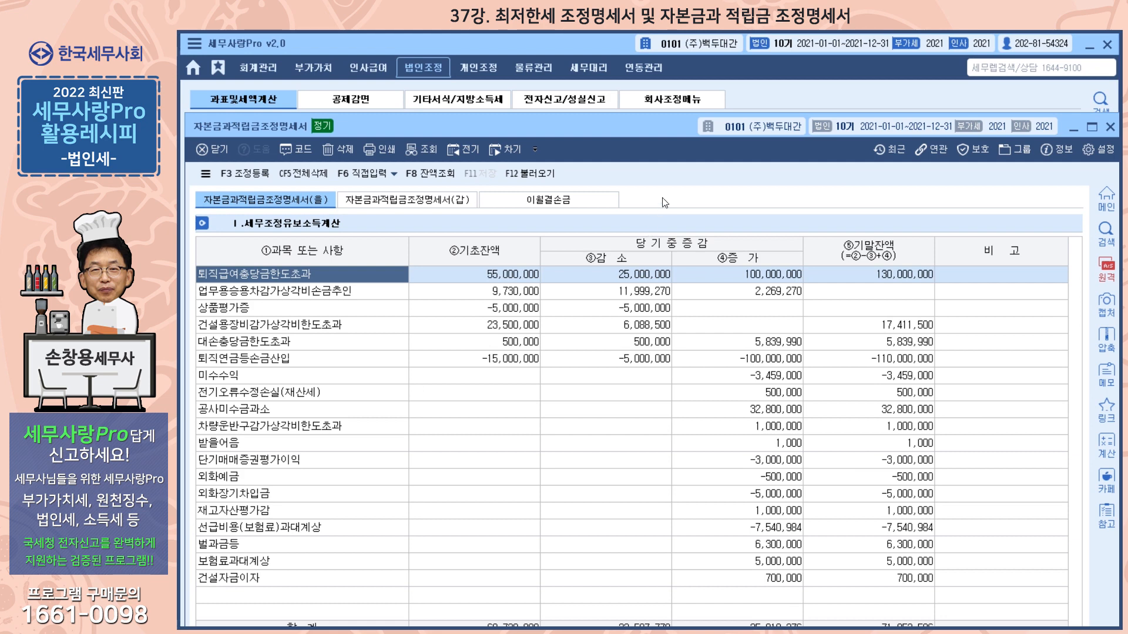
drag(641, 133, 649, 71)
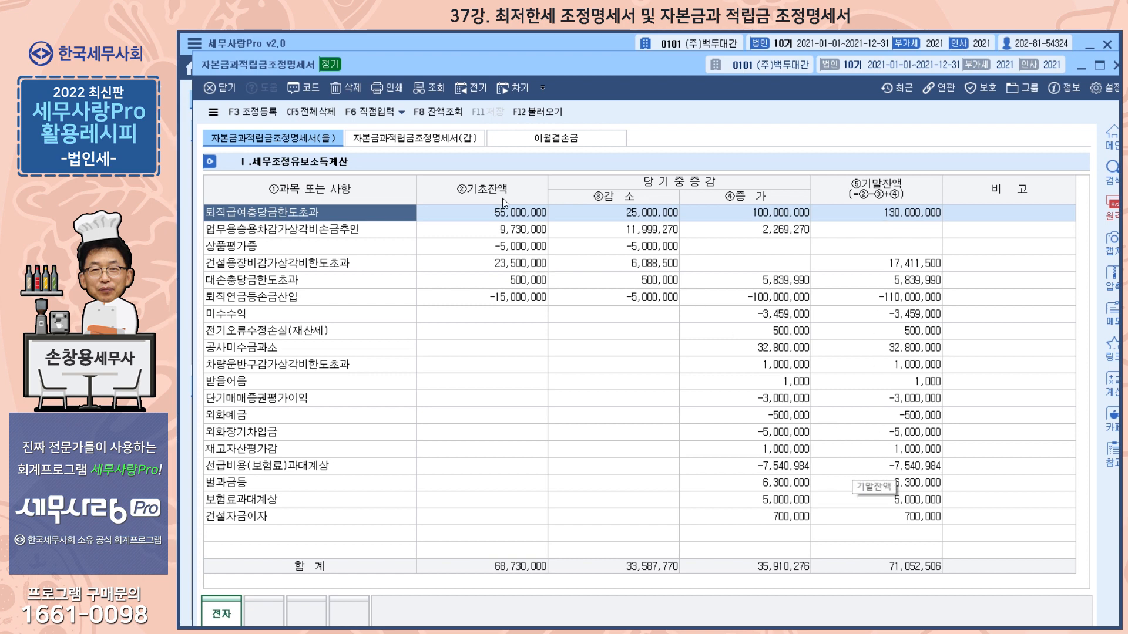
Reload the data in the (갑) schedule of 자본금과적립금조정명세서.
click(429, 141)
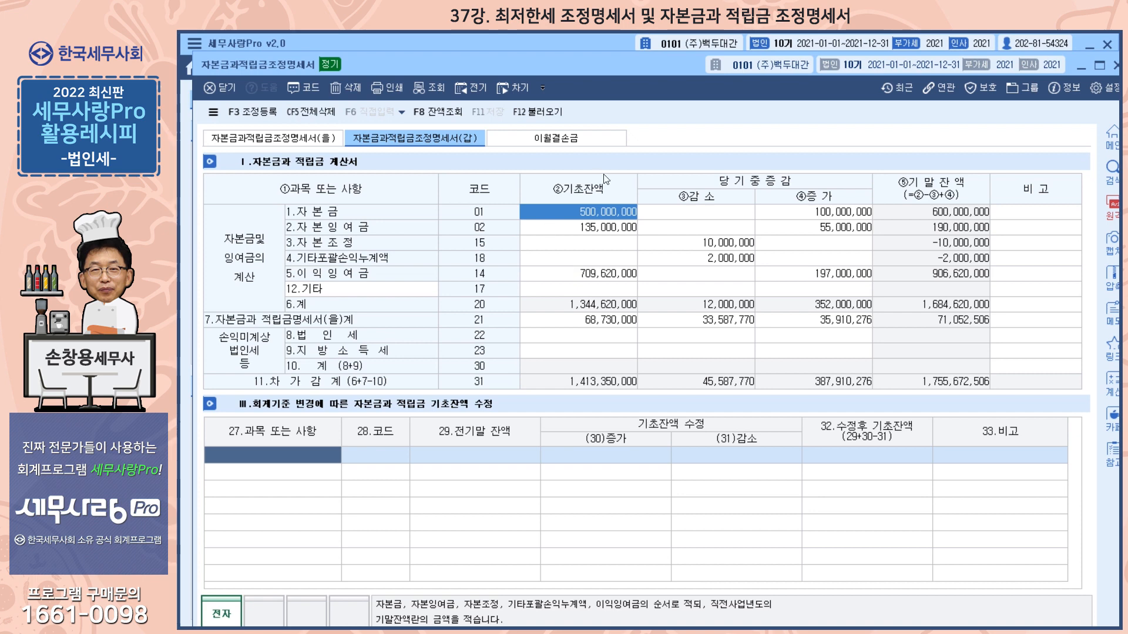
click(541, 113)
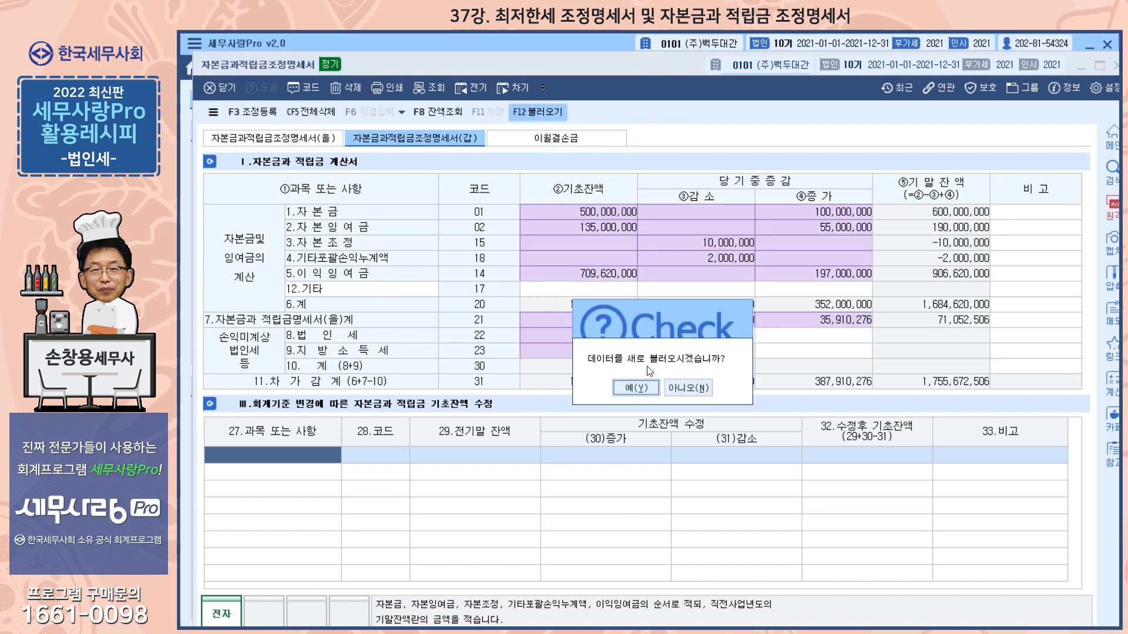
click(644, 392)
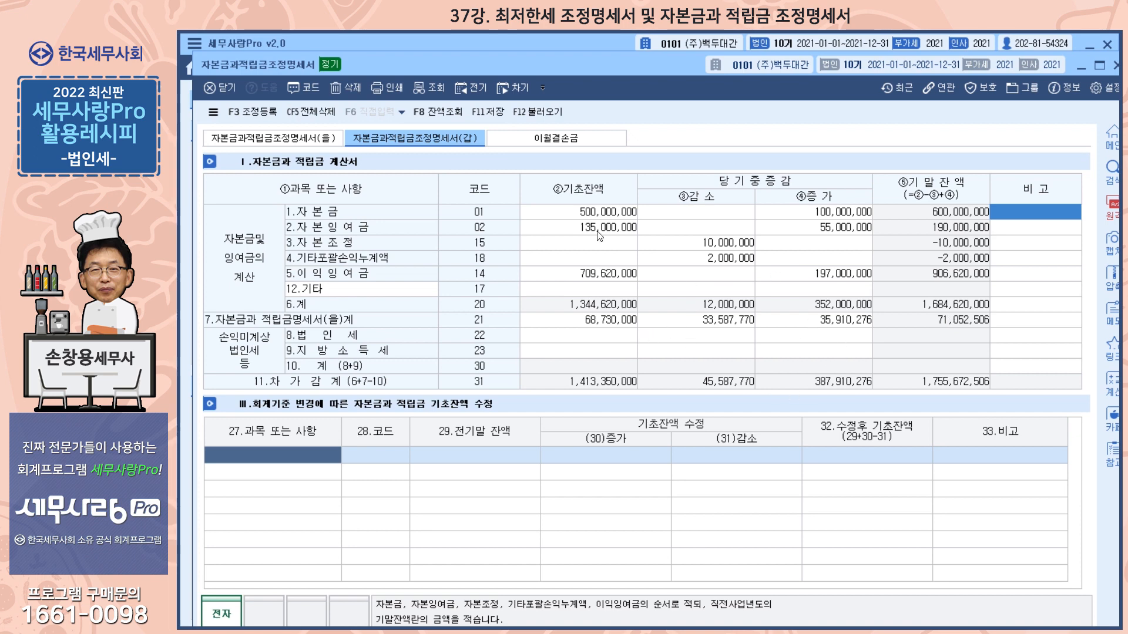
Review the 이월결손금 schedule, including the 2017-12-31 row's 당기 공제액, and save and close the form.
click(562, 140)
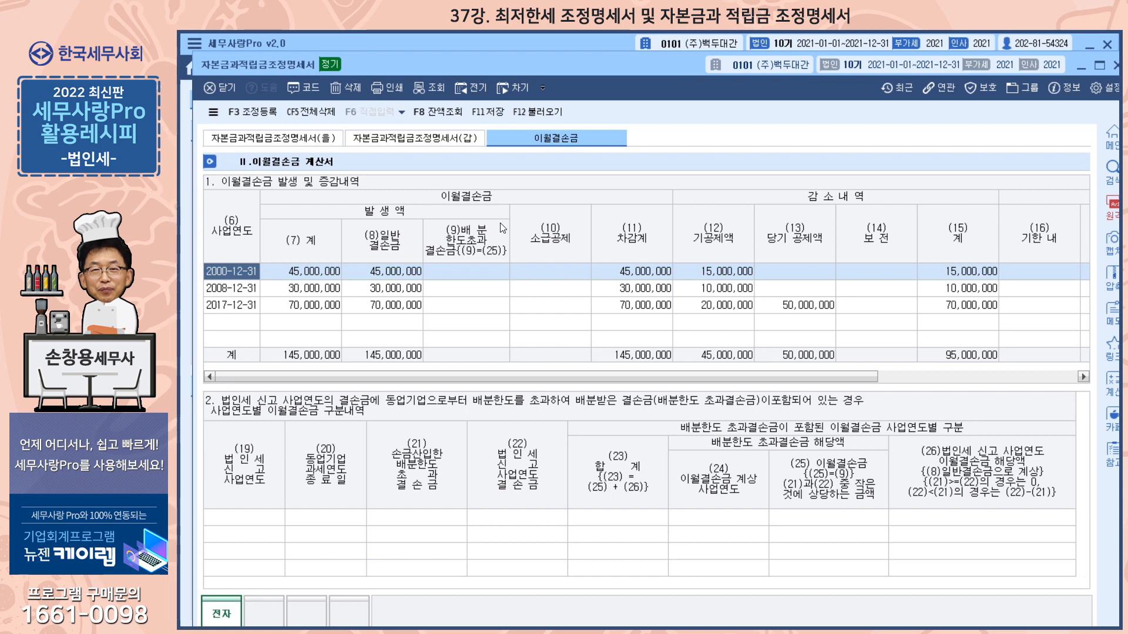
drag(451, 379, 724, 379)
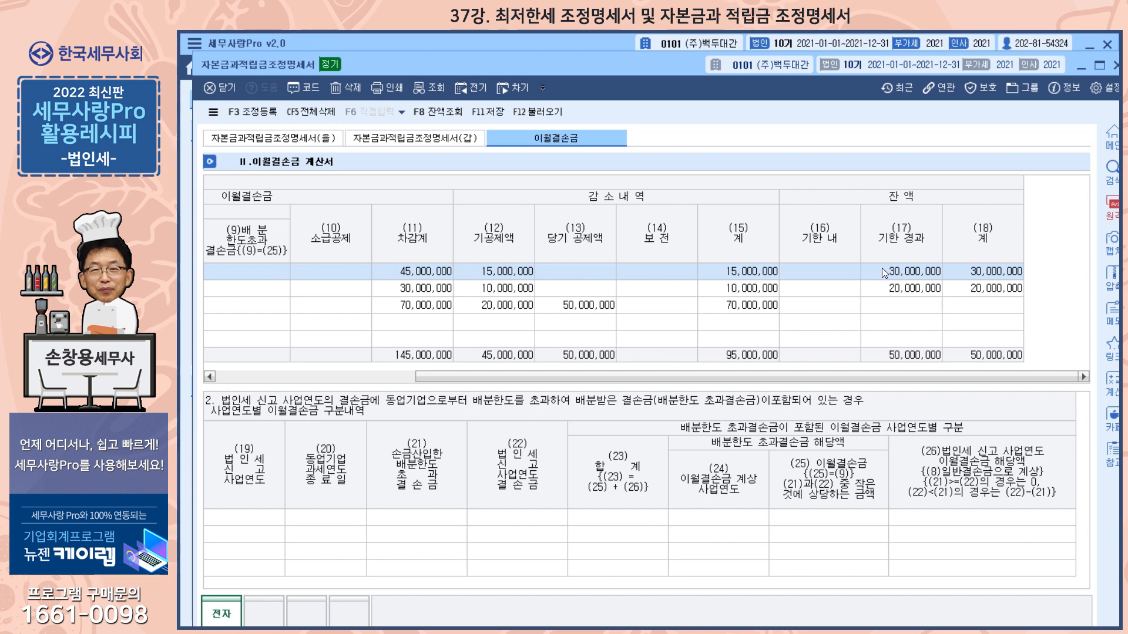
drag(660, 376, 461, 376)
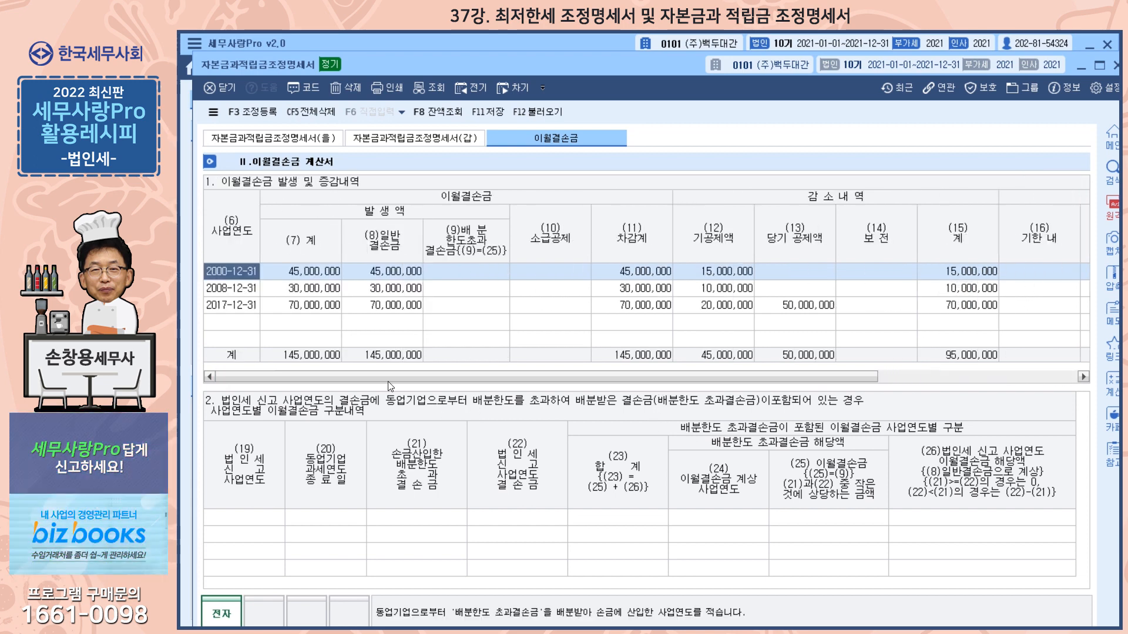
click(244, 312)
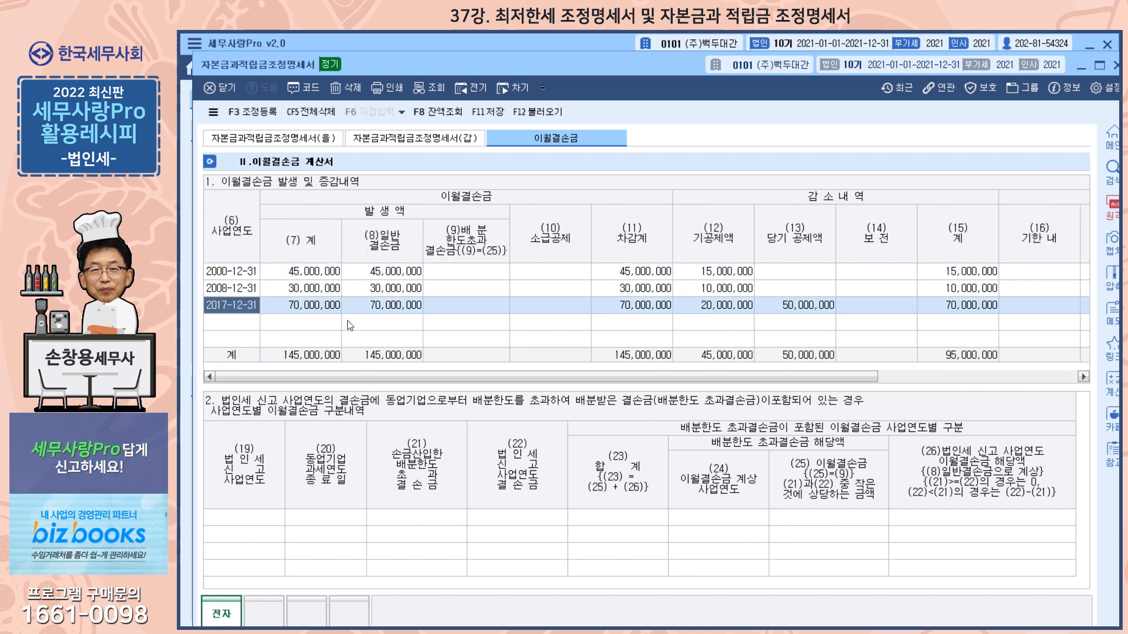
click(797, 307)
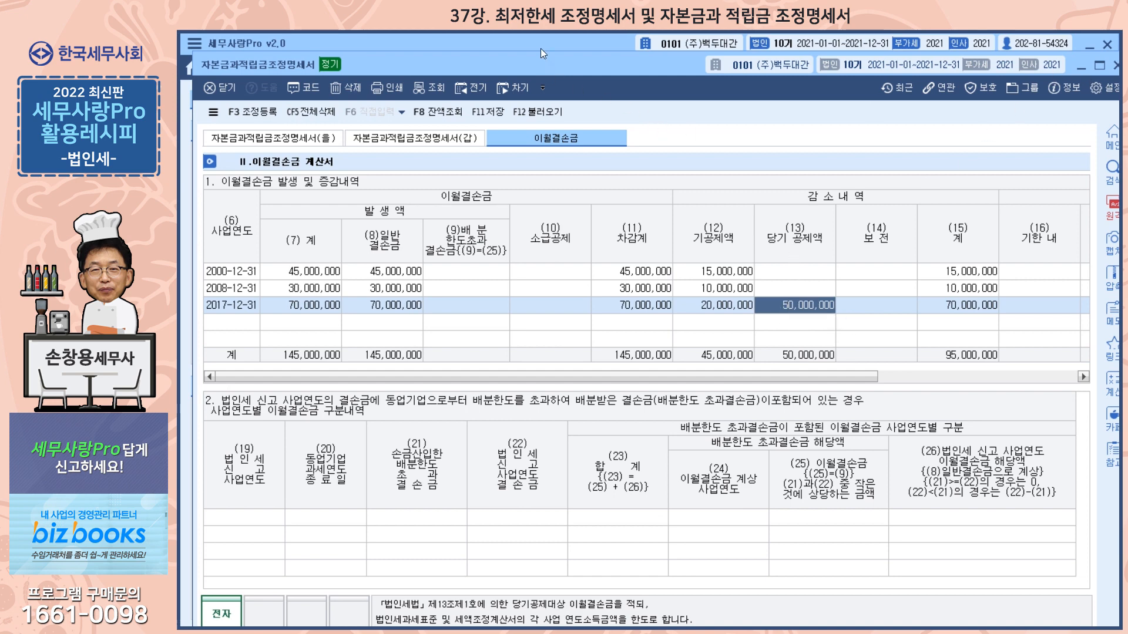
click(488, 112)
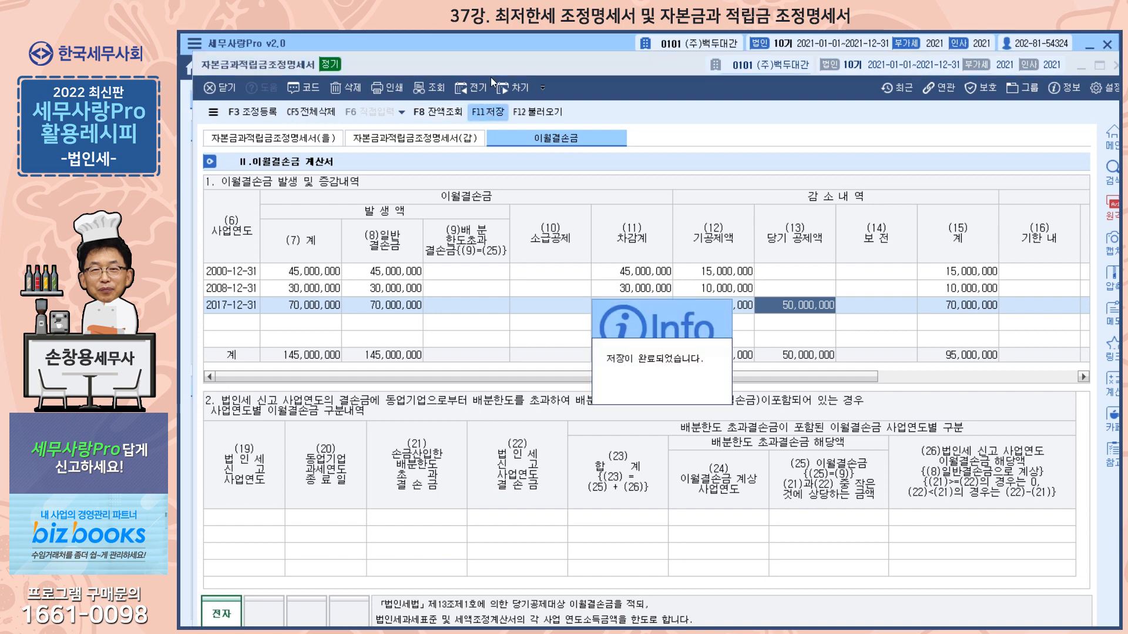
key(Escape)
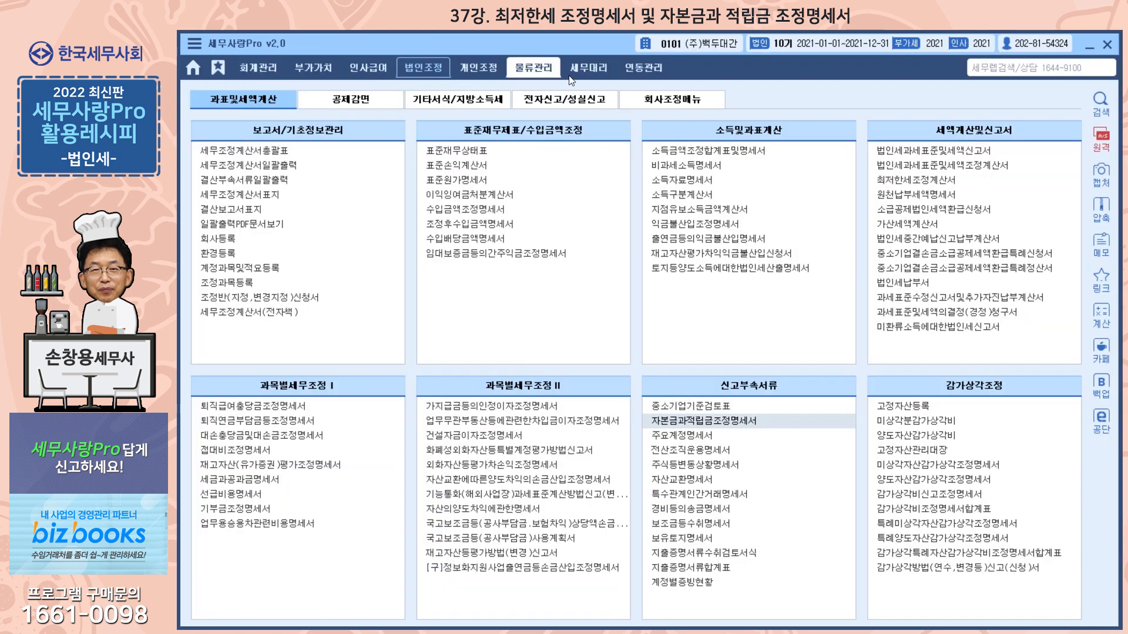
Open 법인세과세표준및세액조정계산서 and reload its data from the related forms.
click(903, 166)
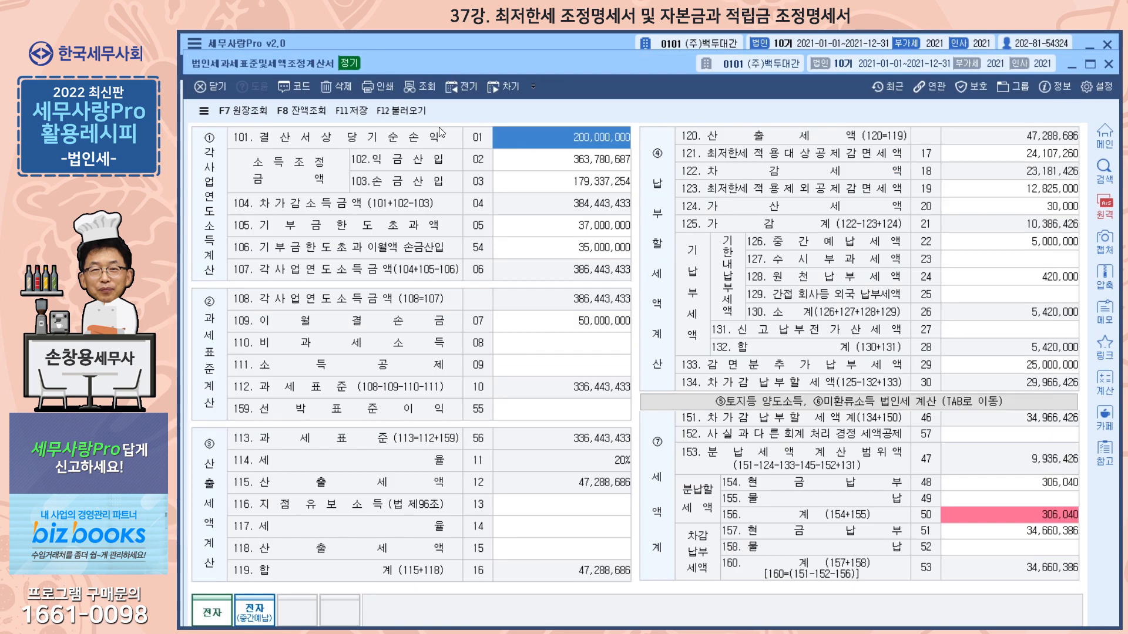
click(401, 110)
click(612, 404)
Check the 이월결손금 and the 최저한세 적용대상 and 적용제외 공제감면세액 rows, and save and close the form.
click(591, 322)
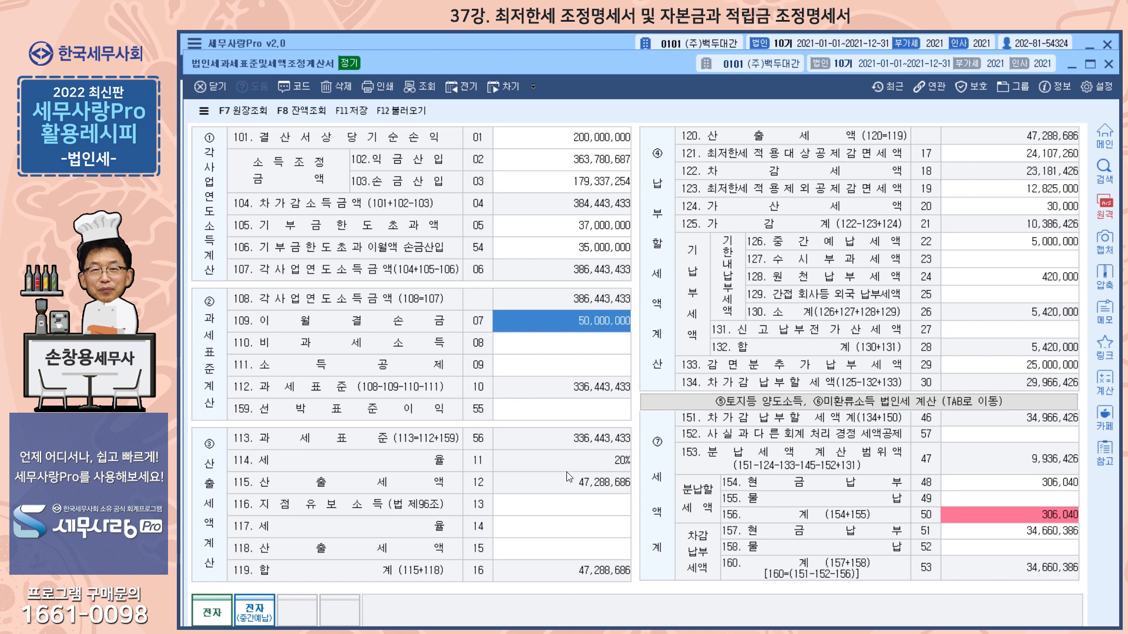
click(999, 161)
click(996, 156)
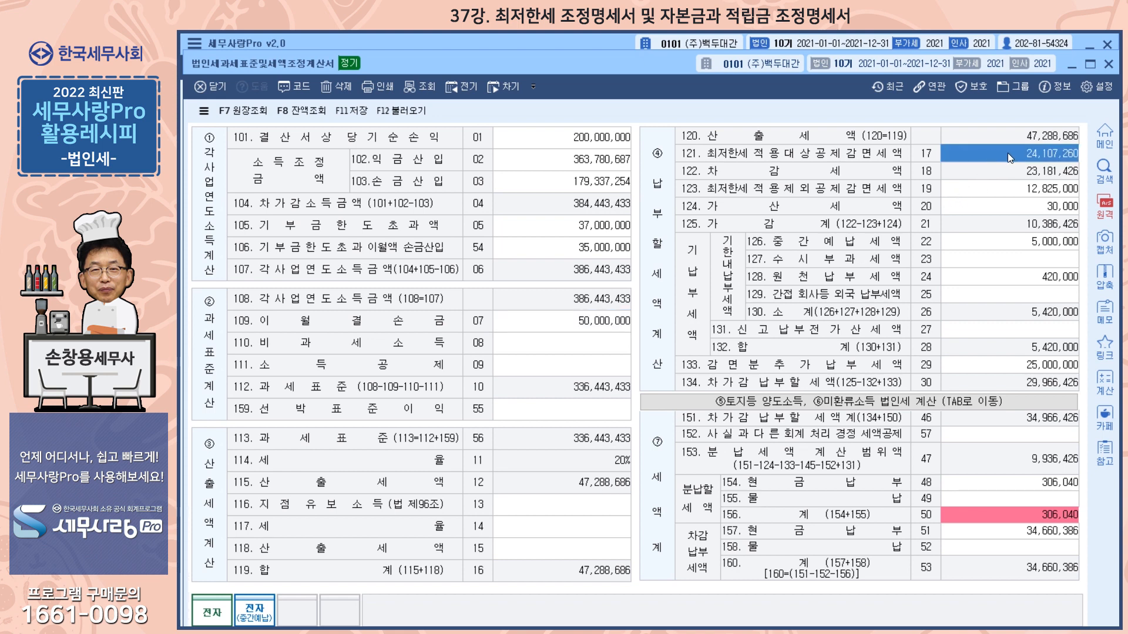
click(997, 193)
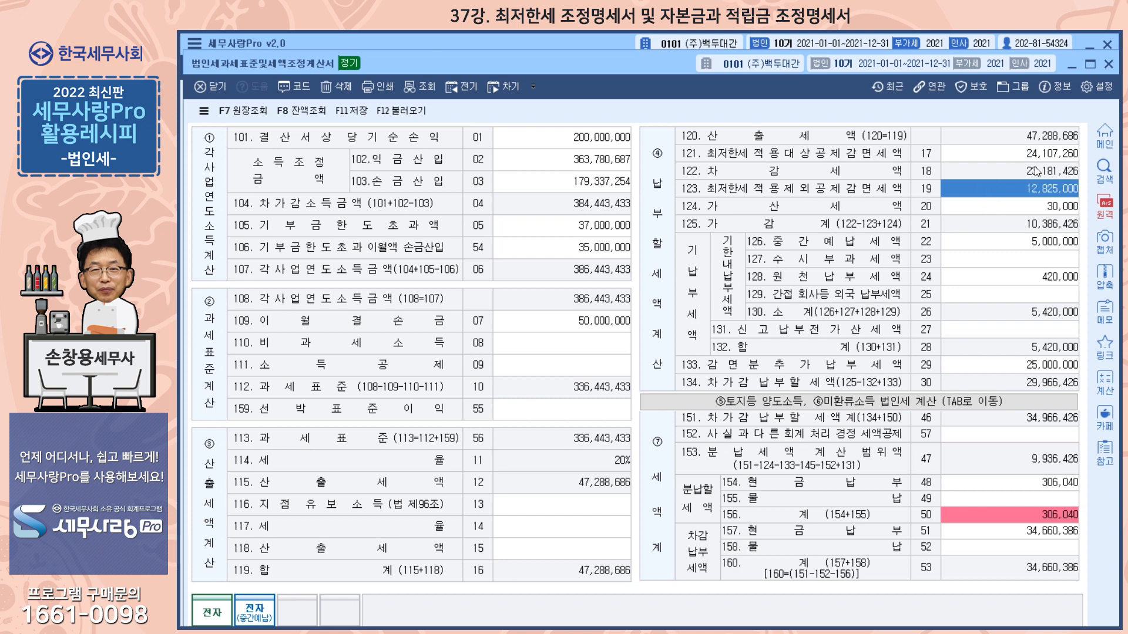
click(1110, 65)
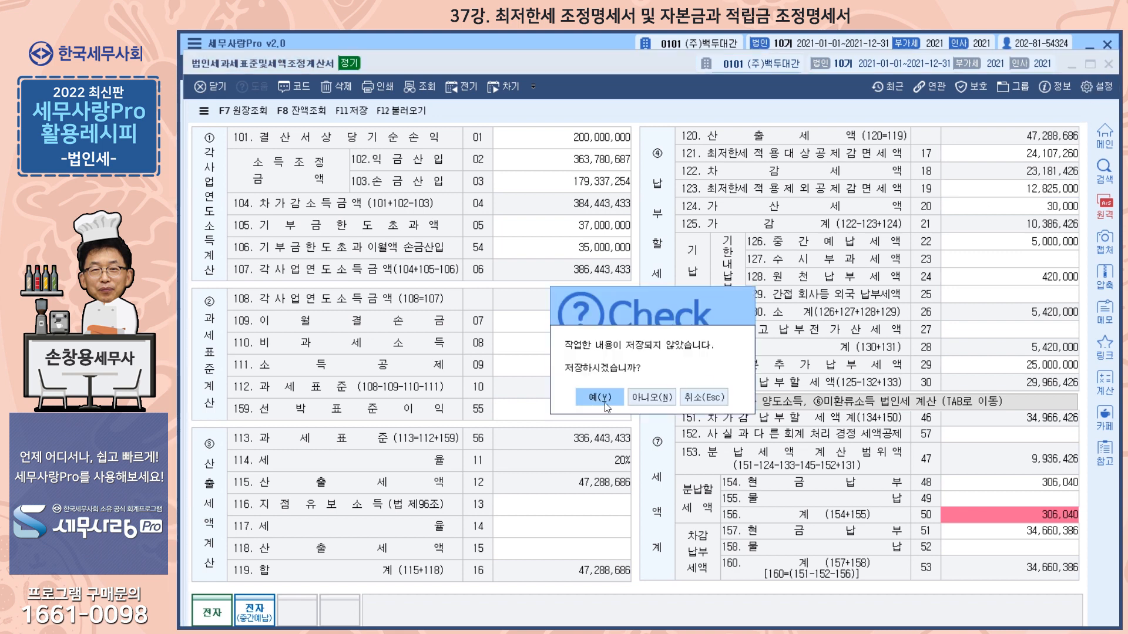
click(600, 398)
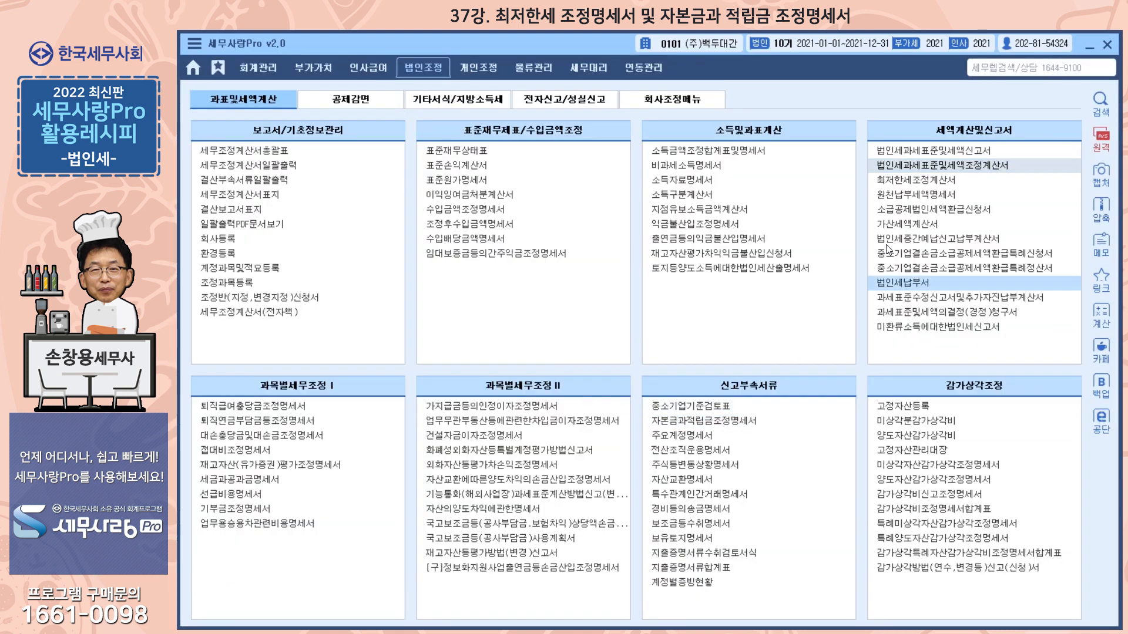
Open 최저한세조정계산서, reload its data, and check the 조정감 amount in the 세액공제 row.
click(909, 183)
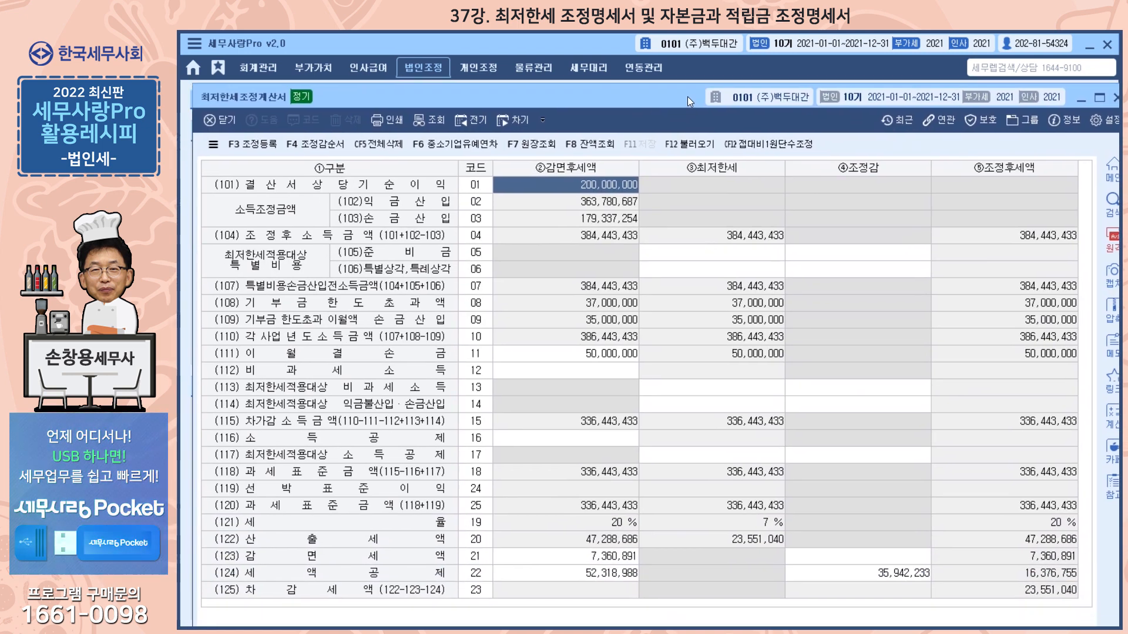
drag(687, 101, 684, 70)
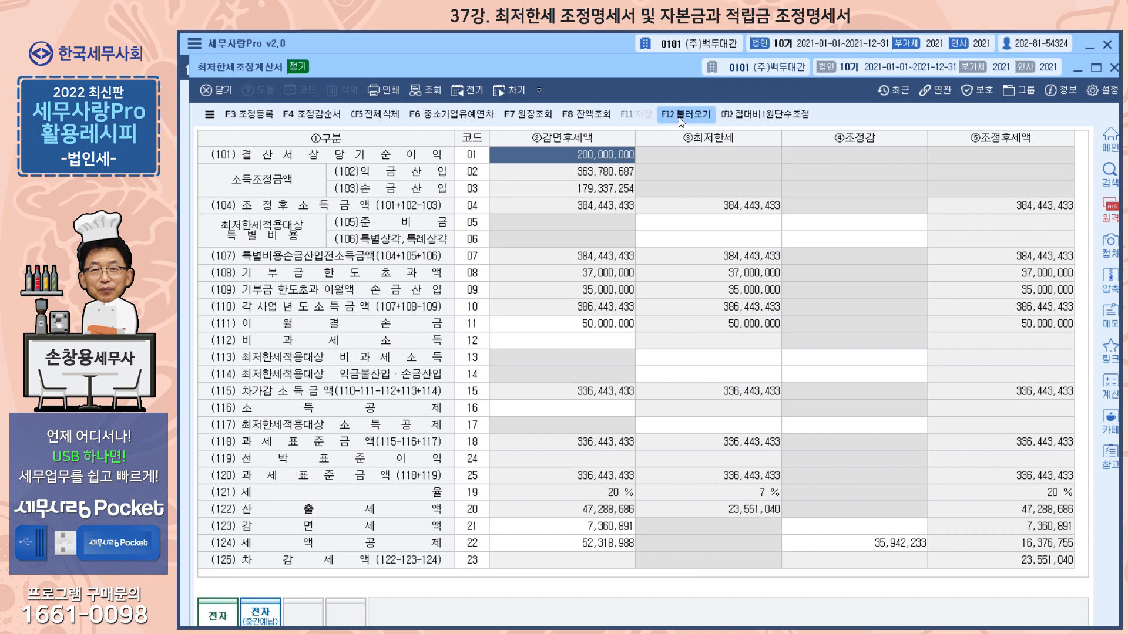
click(681, 118)
click(633, 387)
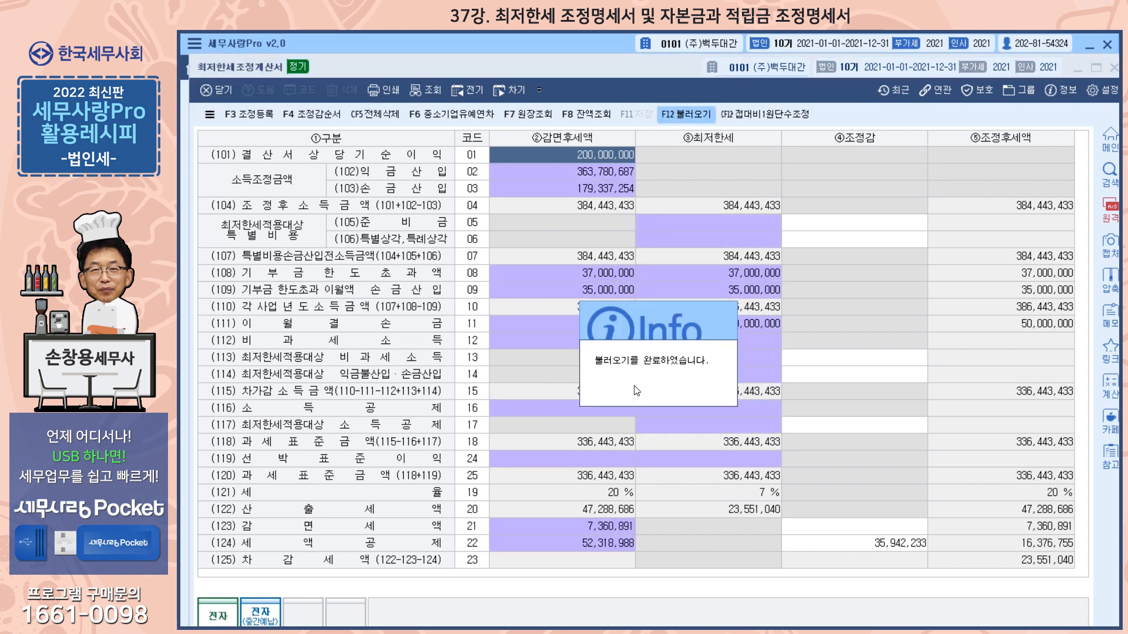
click(633, 396)
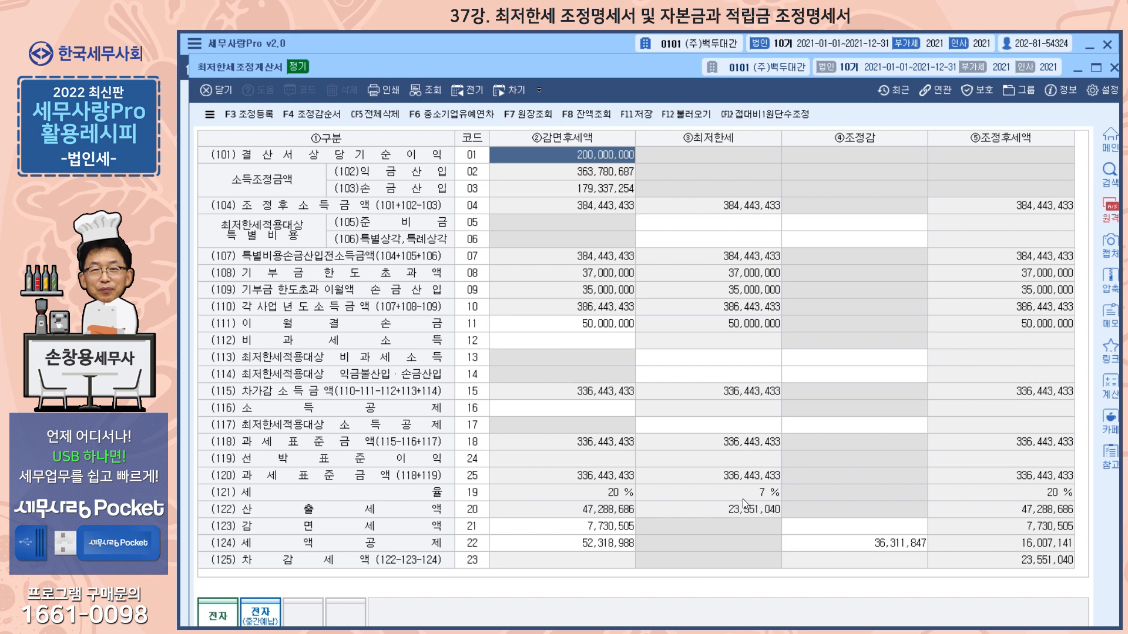
click(870, 546)
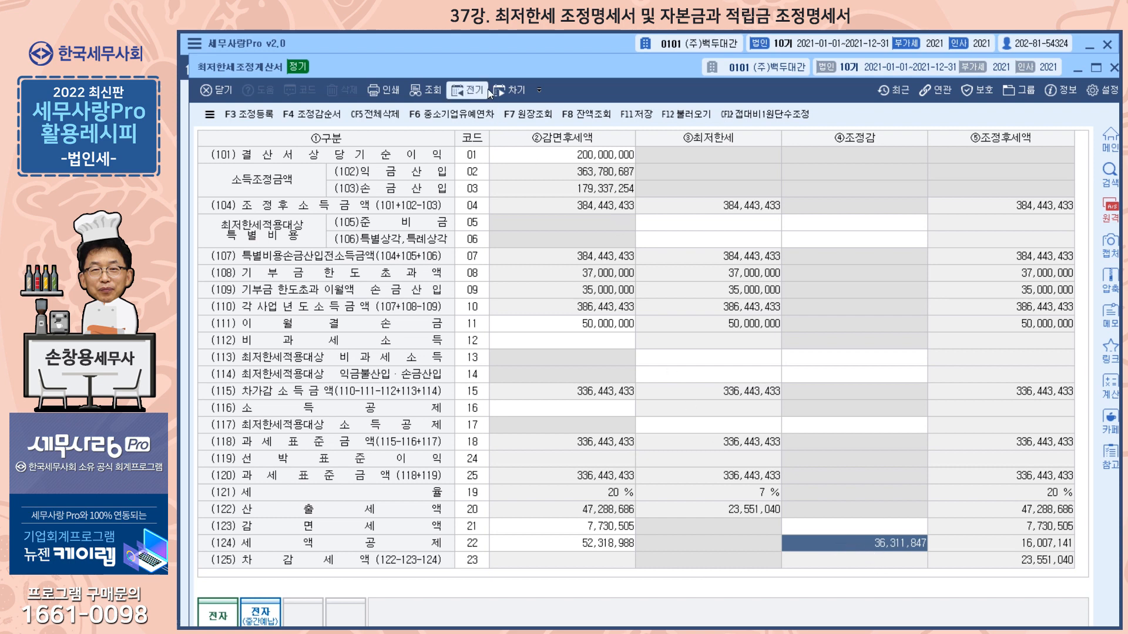
Open 세액공제조정명세서(3) under 공제감면 and examine the 최저한세적용에따른 미공제액 amounts in its 당기공제 및 이월액계산 schedule.
click(477, 41)
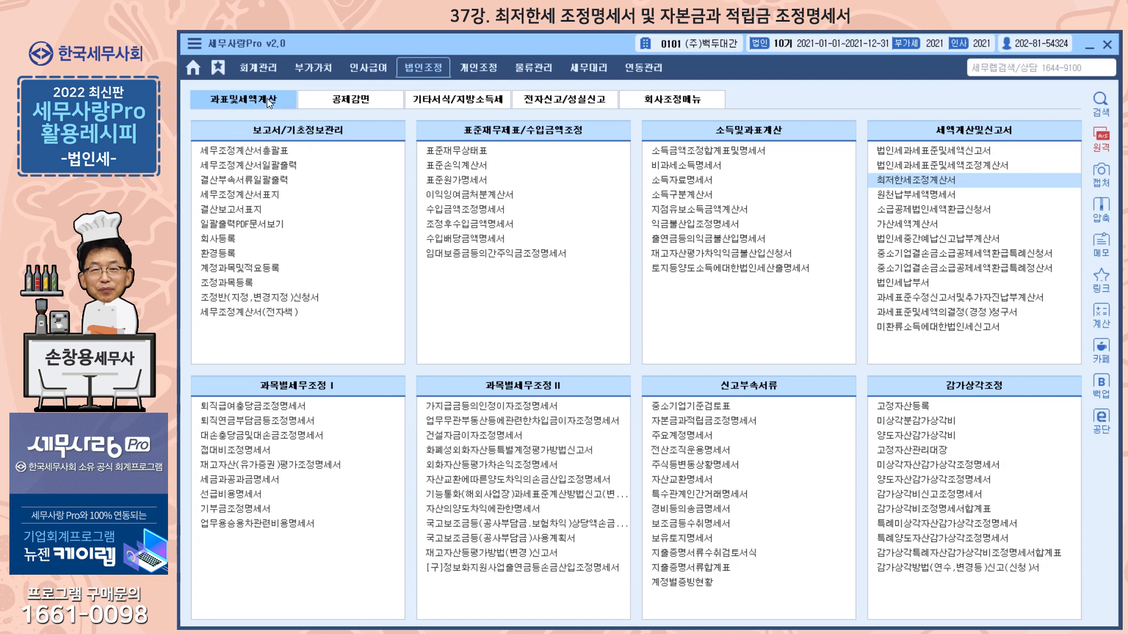
click(340, 101)
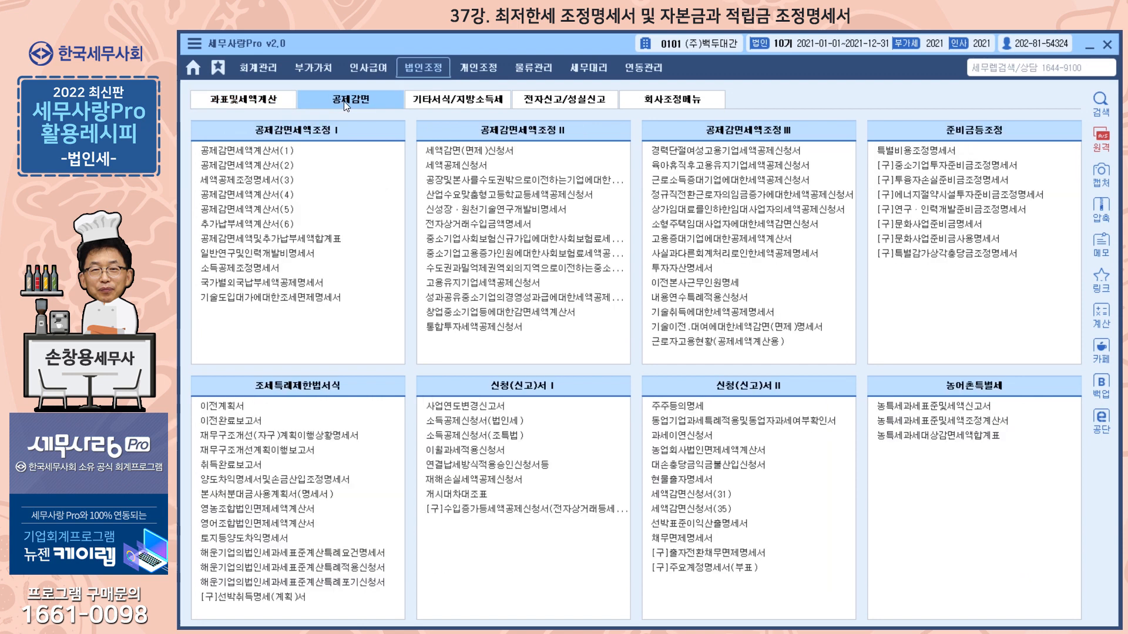
click(269, 182)
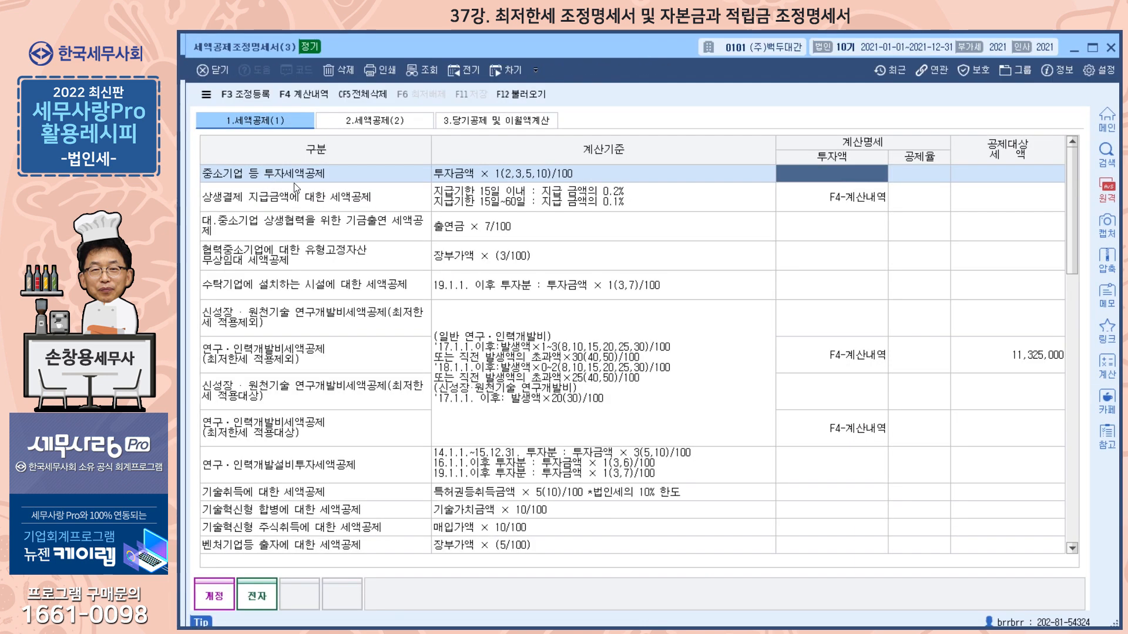
click(481, 122)
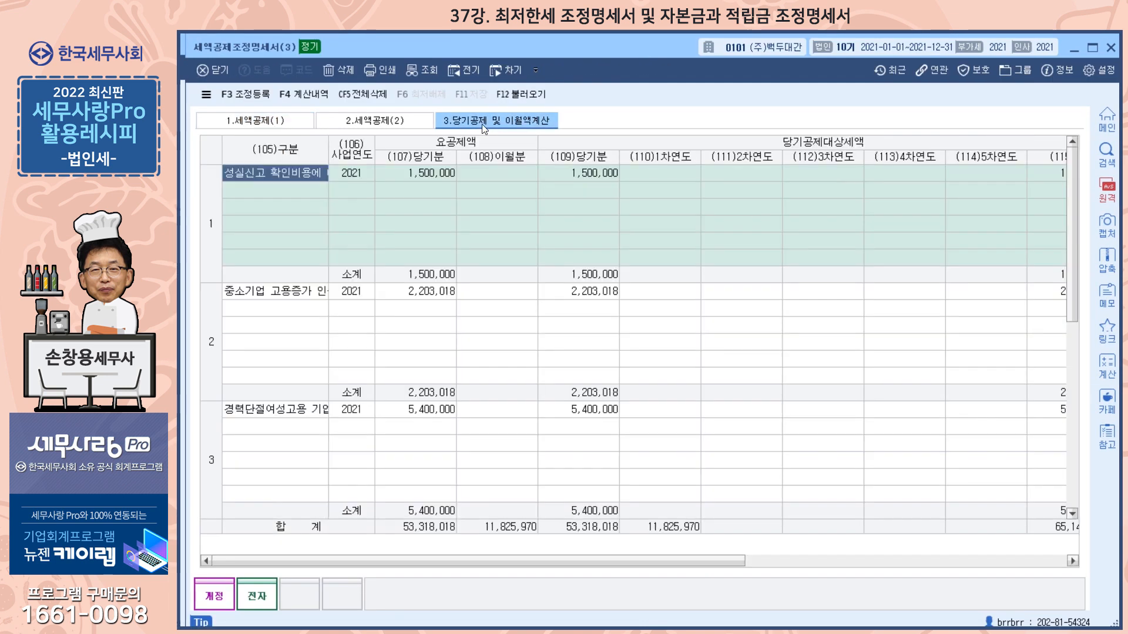
drag(1075, 213, 1066, 337)
drag(624, 559, 847, 554)
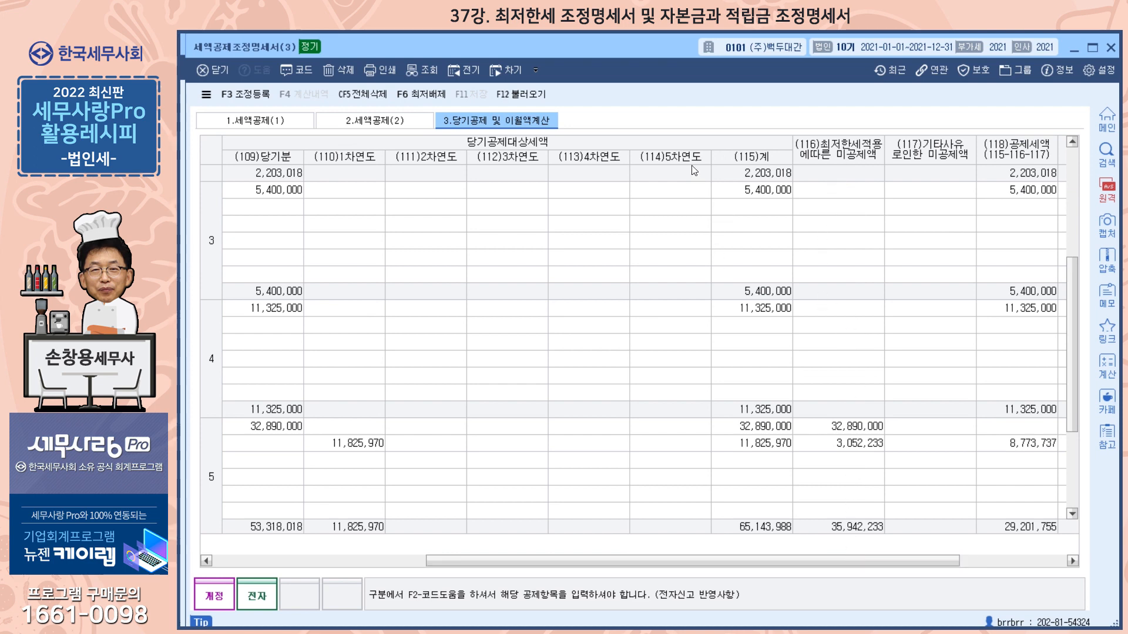
Return to 최저한세조정계산서, and save and close it.
mouse_move(632, 49)
mouse_down()
mouse_move(610, 48)
mouse_move(627, 45)
mouse_up()
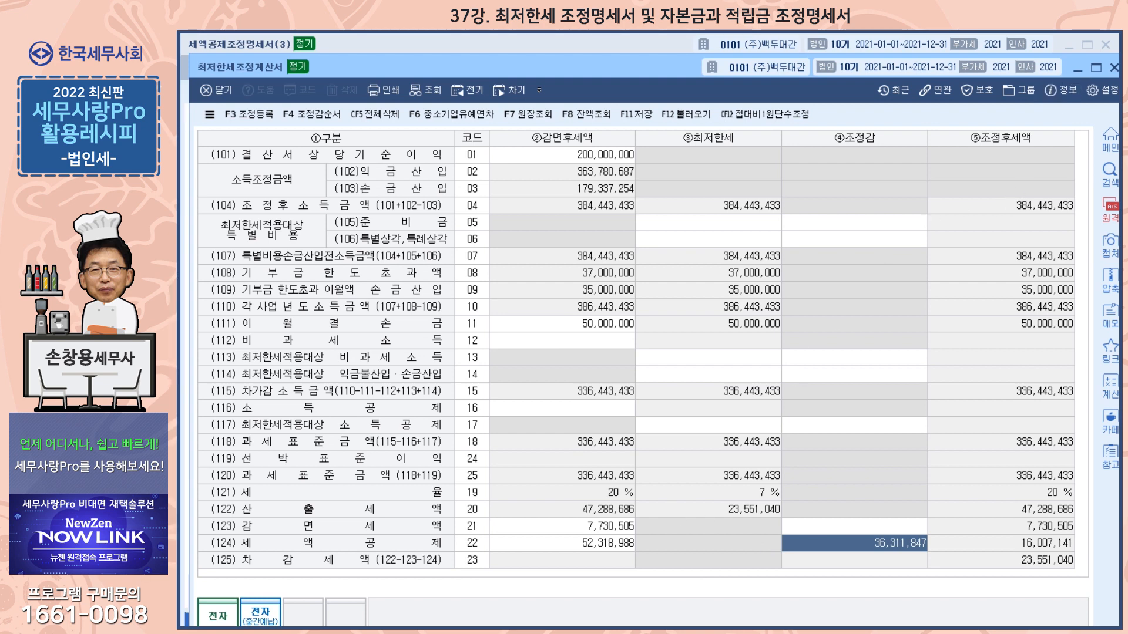
click(1114, 67)
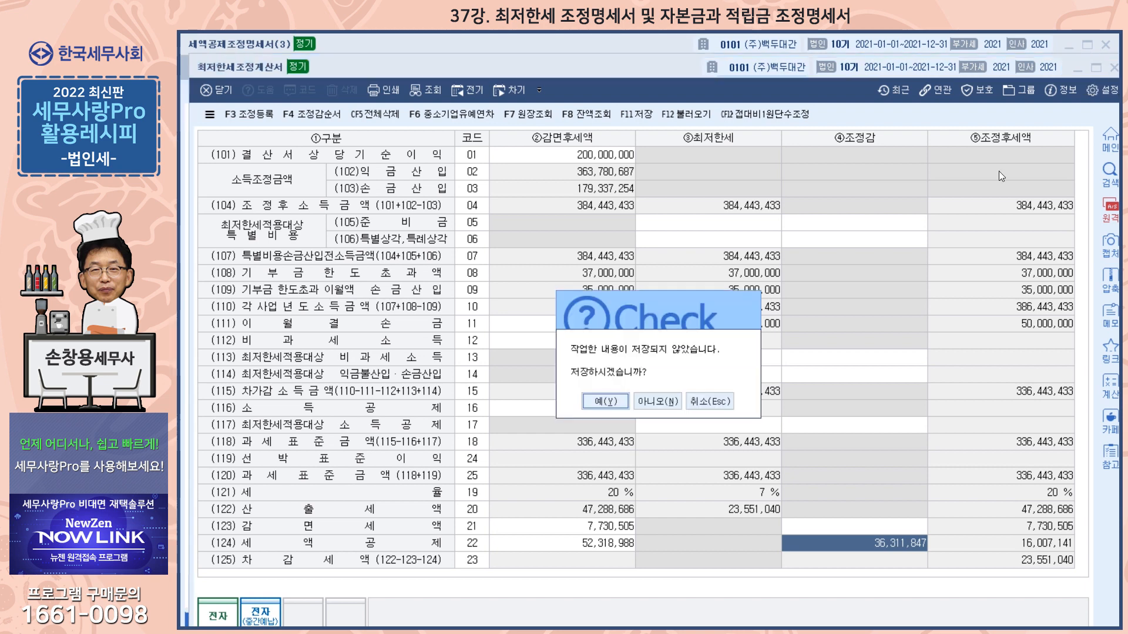
click(621, 404)
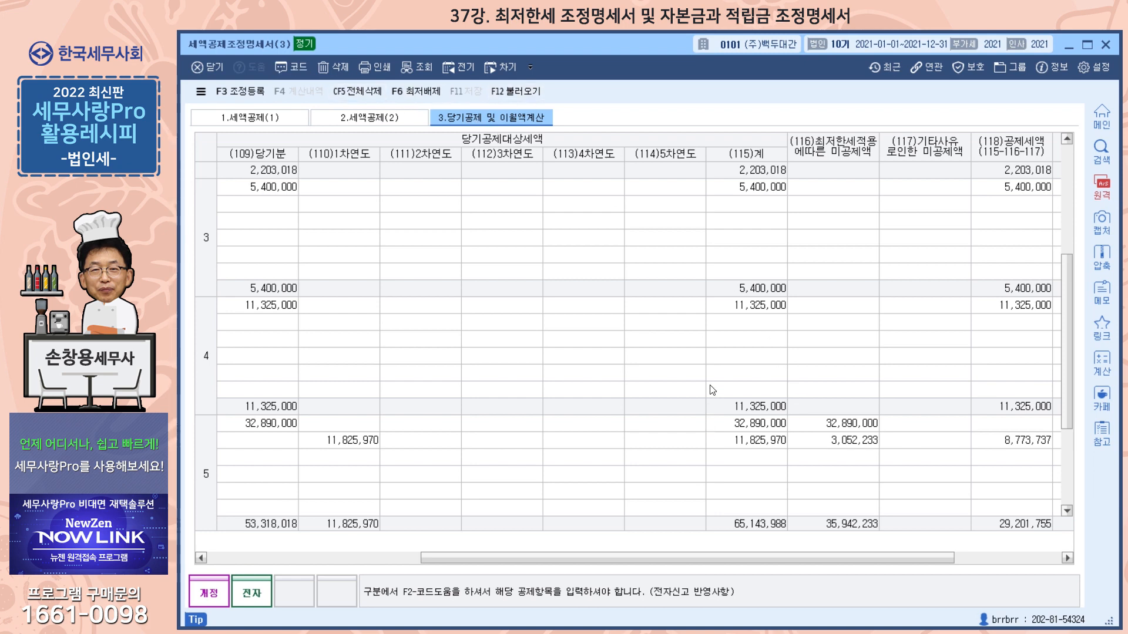
Set the 2020 row's 최저한세적용에따른 미공제액 for the 고용을 증대시킨 기업 credit to 3,421,847, and save and close the form.
drag(747, 563, 481, 580)
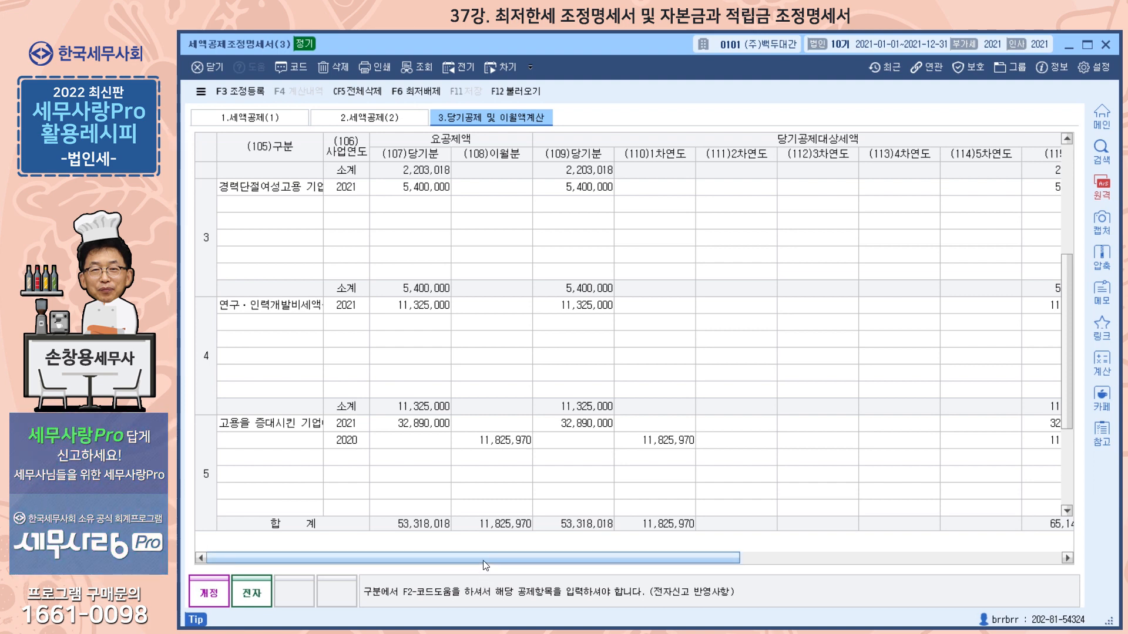
drag(484, 560, 754, 558)
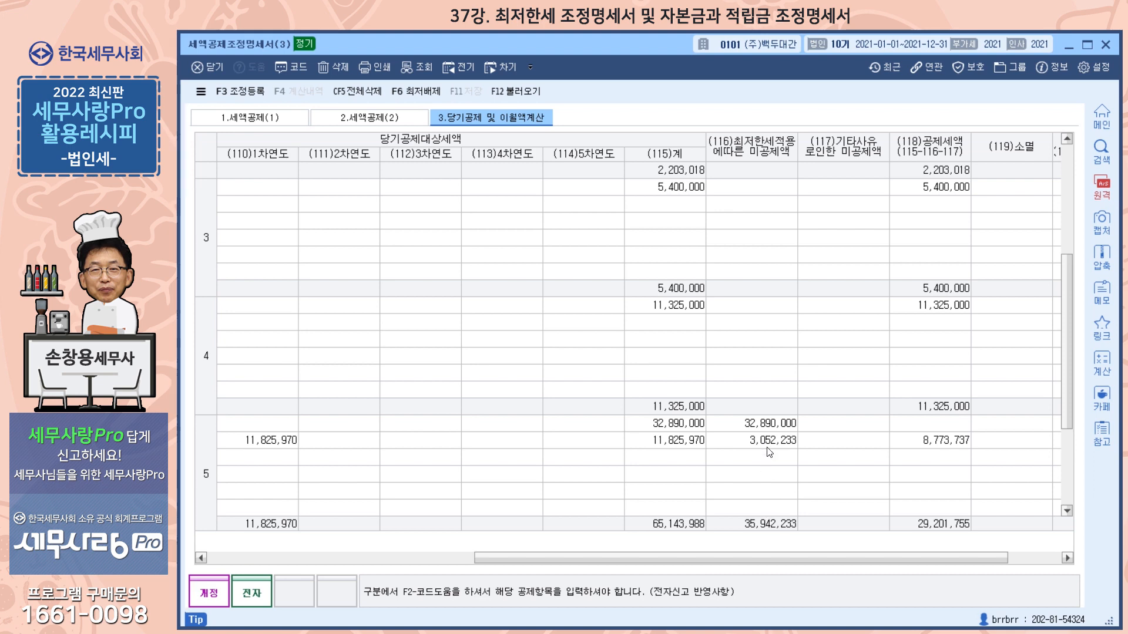
click(769, 429)
mouse_move(764, 558)
mouse_down()
mouse_move(655, 559)
mouse_move(629, 580)
mouse_move(757, 576)
mouse_up()
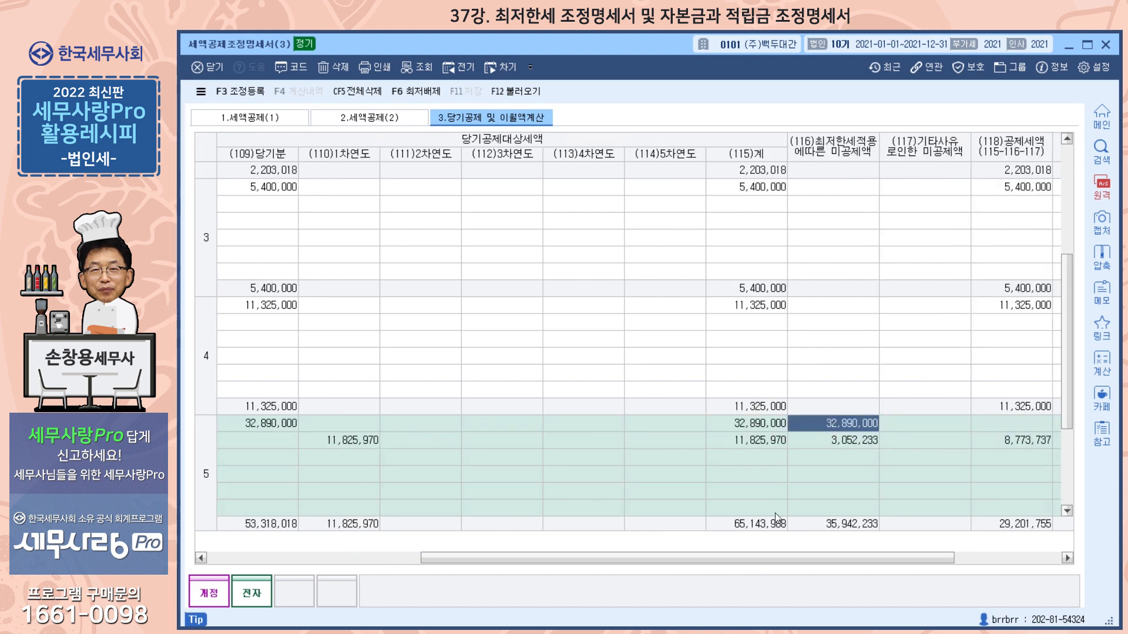
click(845, 442)
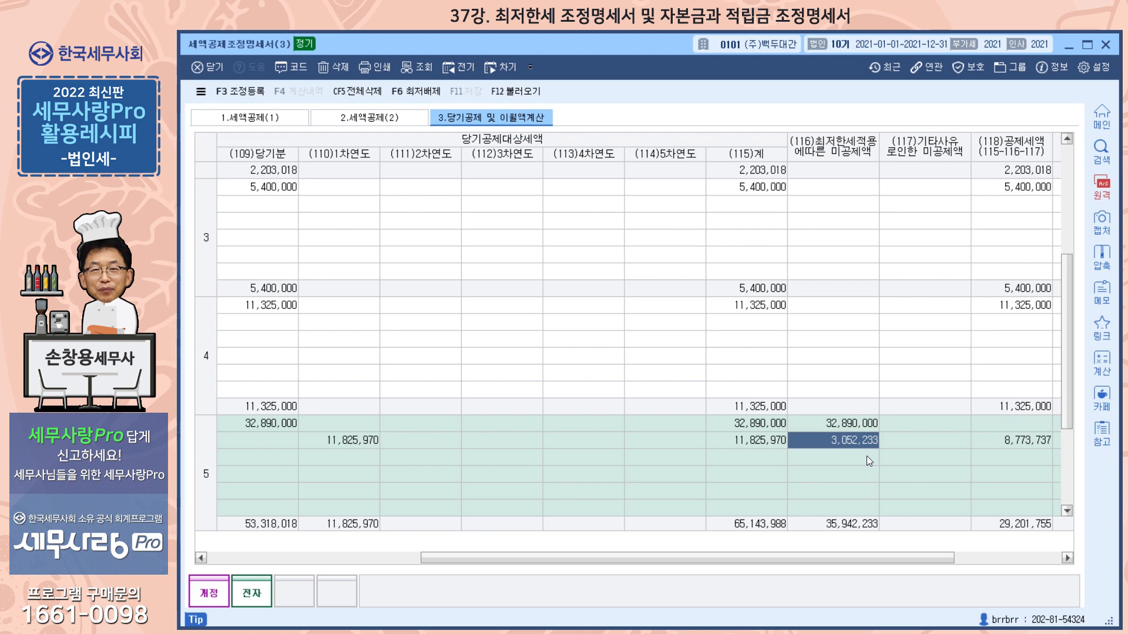
text(342,184)
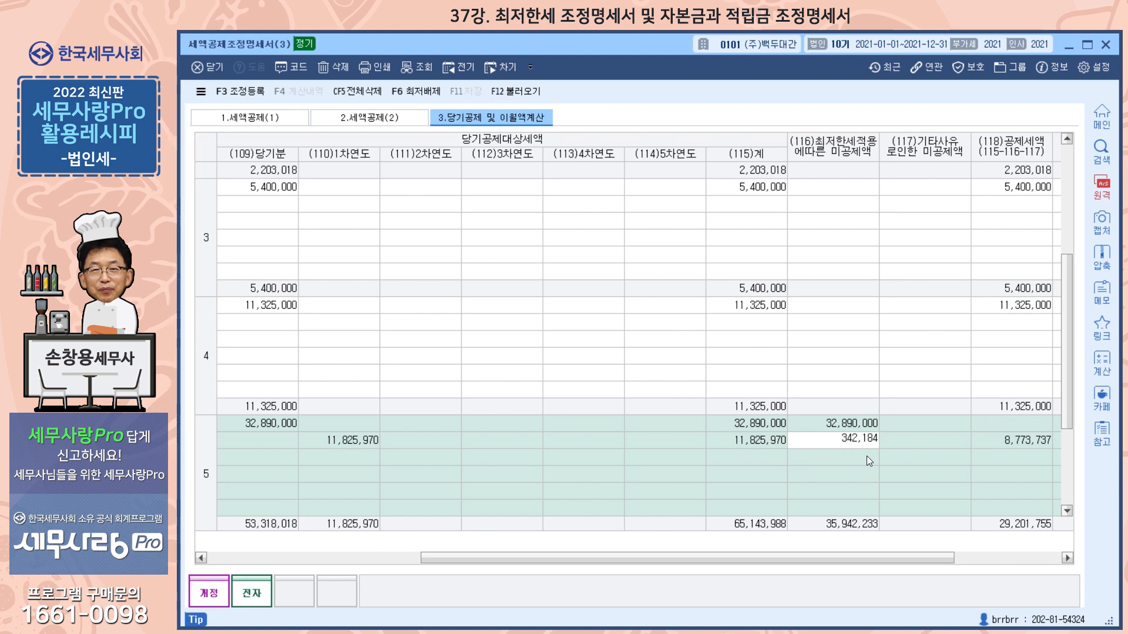
key(Return)
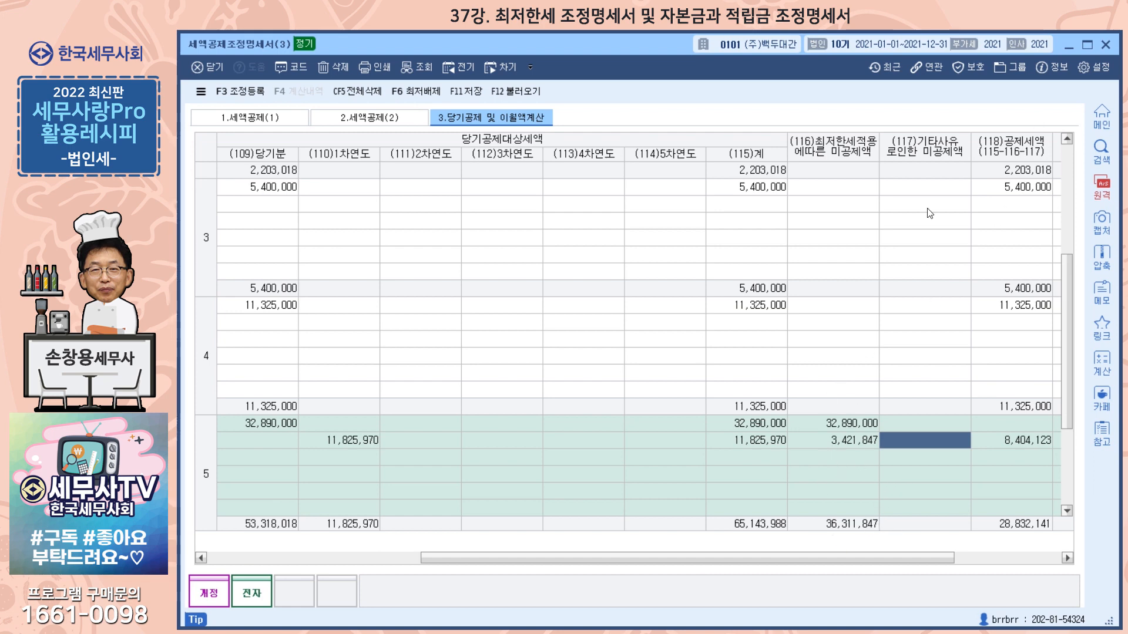
click(1105, 46)
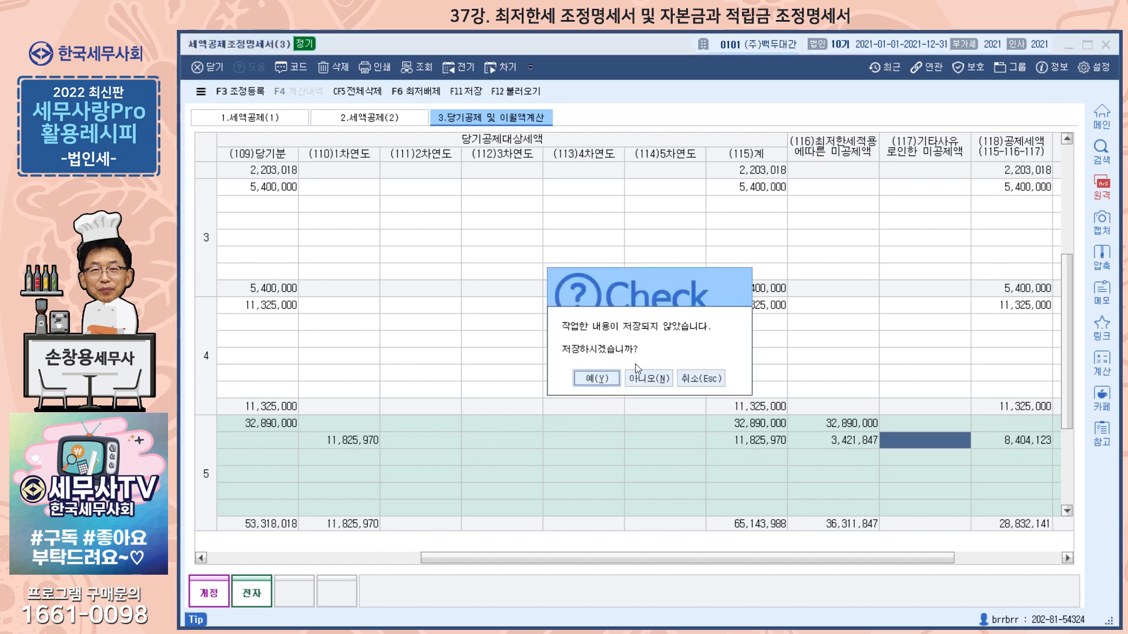
click(599, 378)
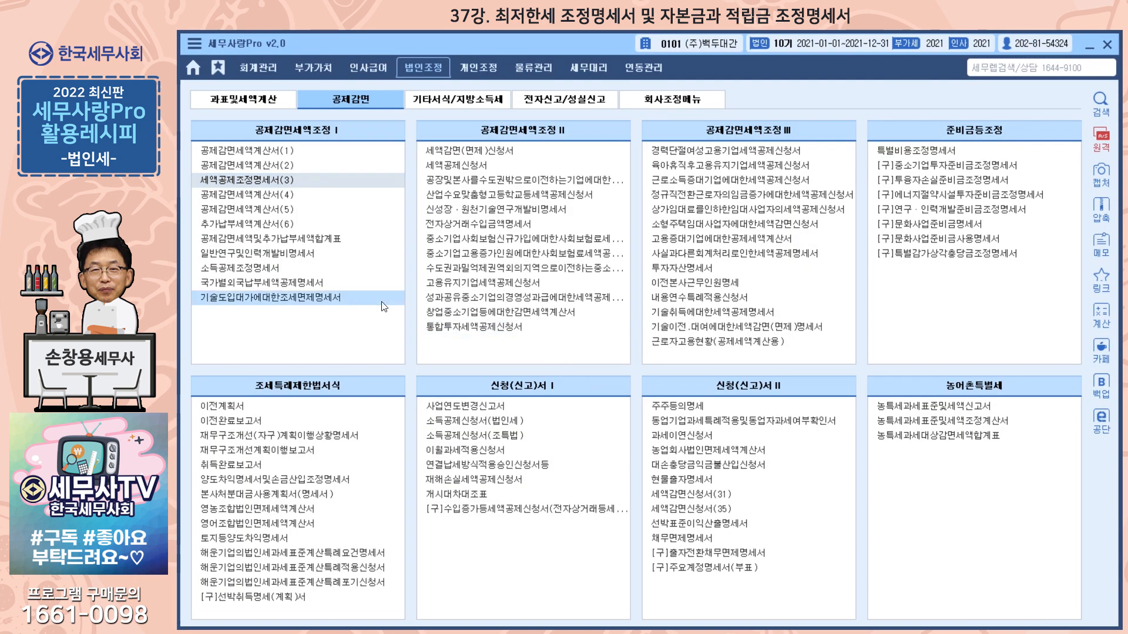
Open 공제감면세액및추가납부세액합계표, reload its data from the related forms, and close it.
click(320, 242)
drag(551, 65, 573, 63)
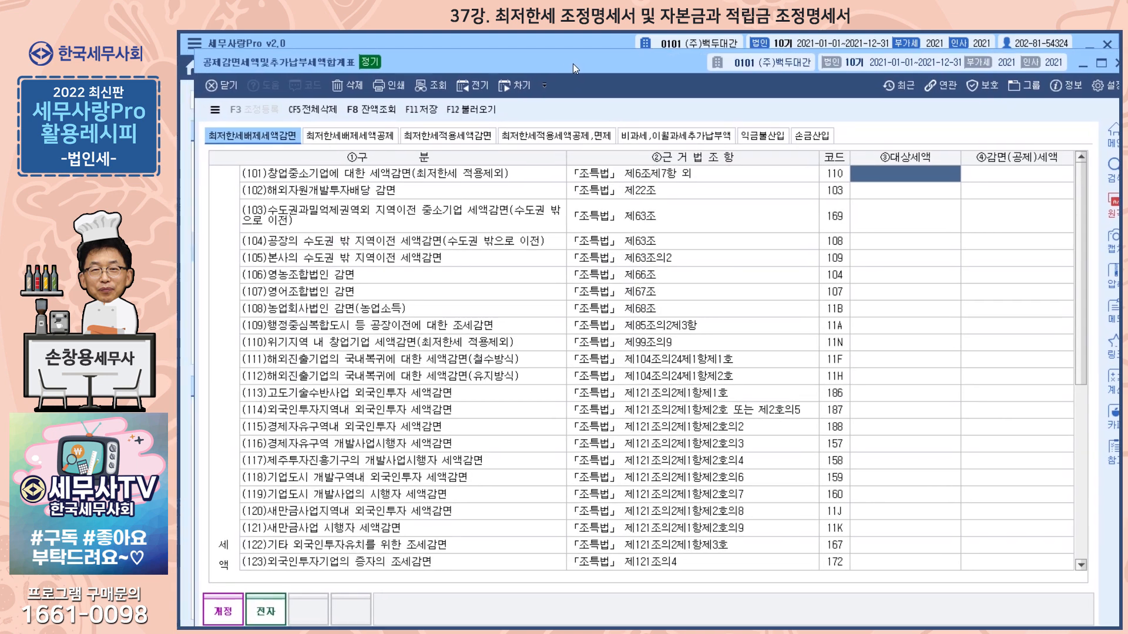
click(473, 111)
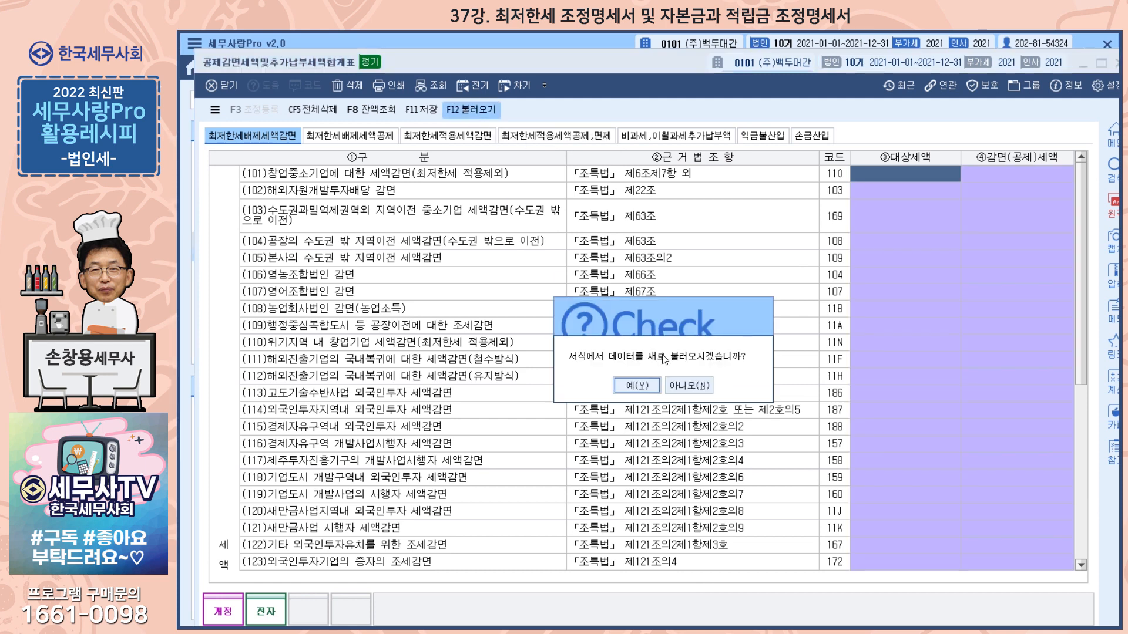
click(646, 387)
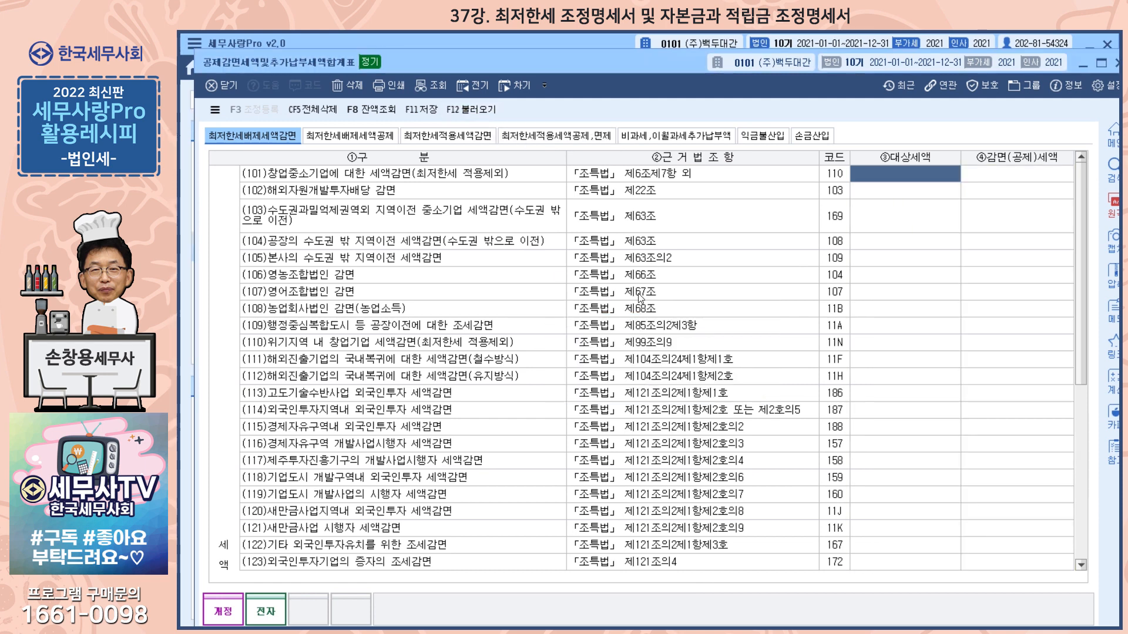
drag(644, 64, 621, 76)
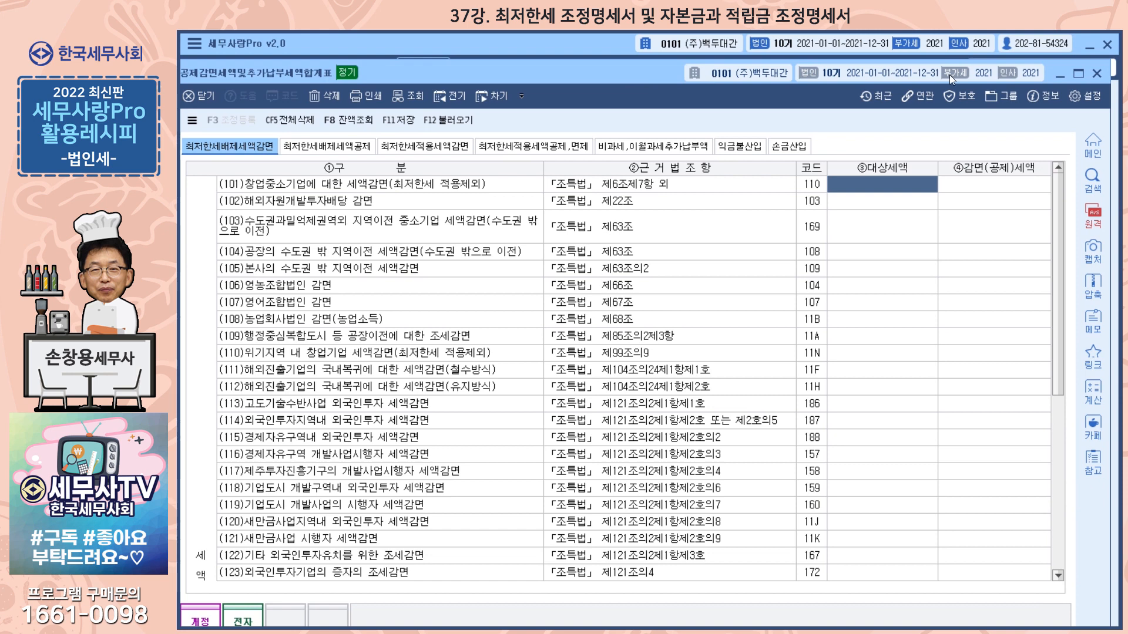
click(1097, 73)
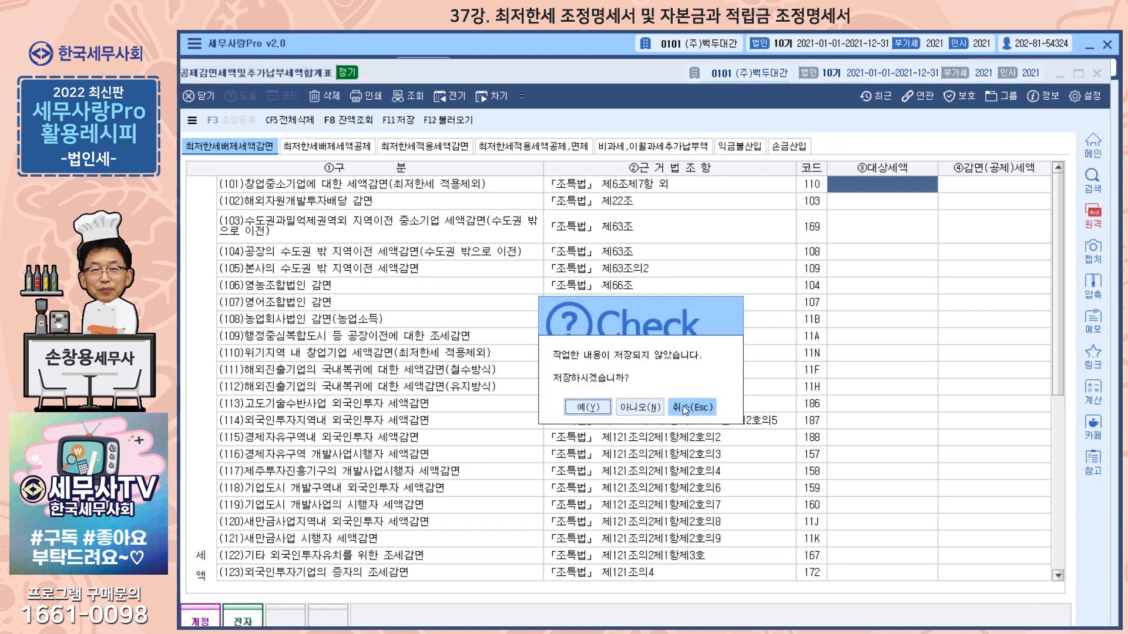